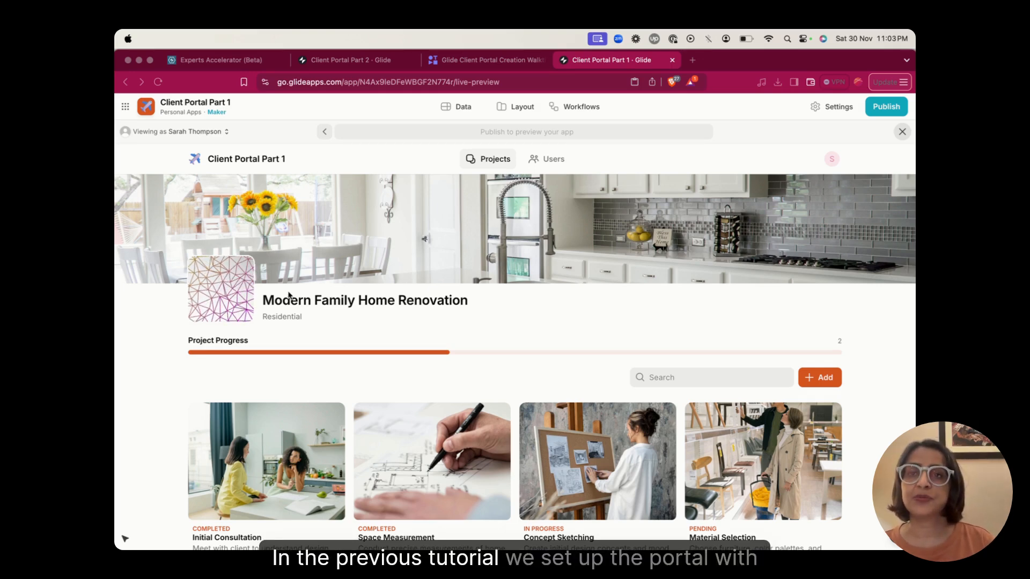
Step: Preview the Client Portal Part 1 app as the second client, return to the first, and open Client Portal Part 2's preview user list
click(206, 132)
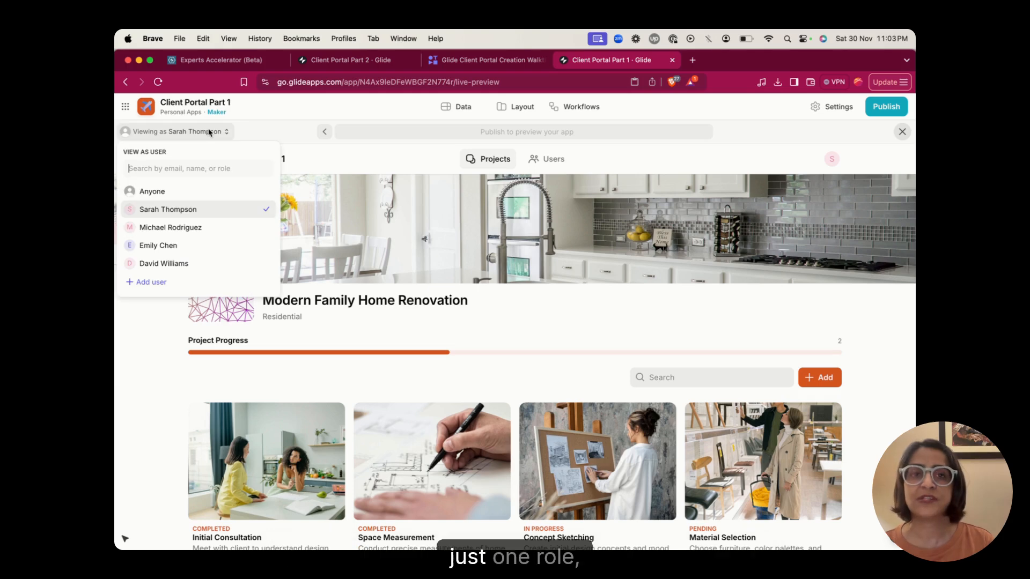
click(207, 228)
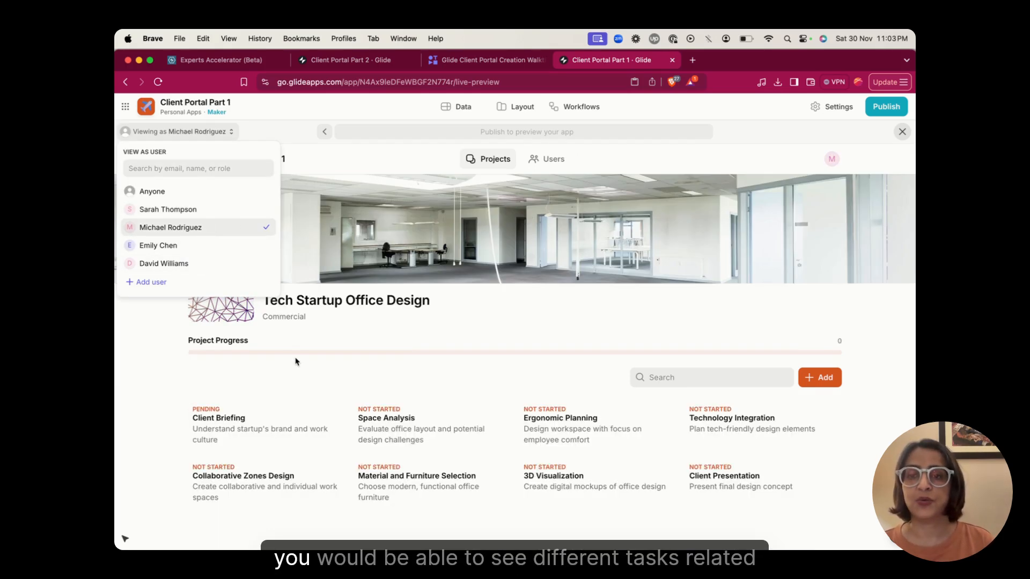
click(196, 216)
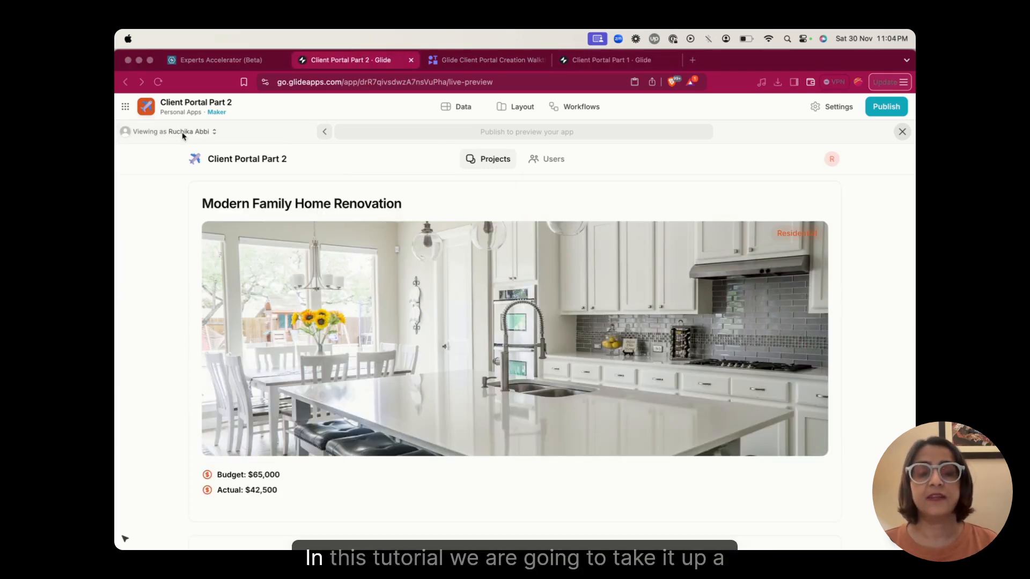
click(188, 132)
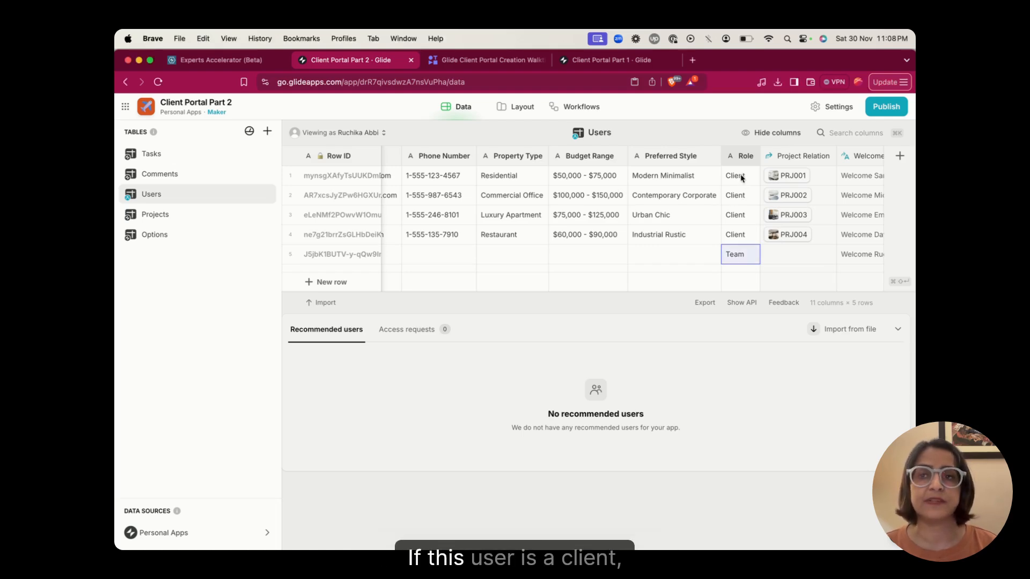
Step: Examine the Role values of the client rows and the team member row in the Users table
click(742, 177)
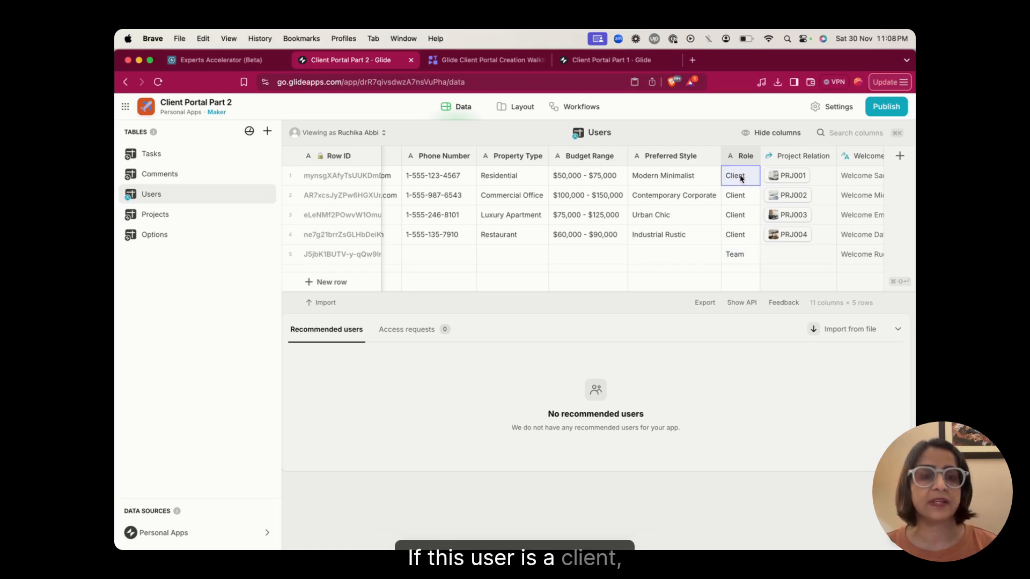
click(728, 255)
scroll(727, 256, left, 10)
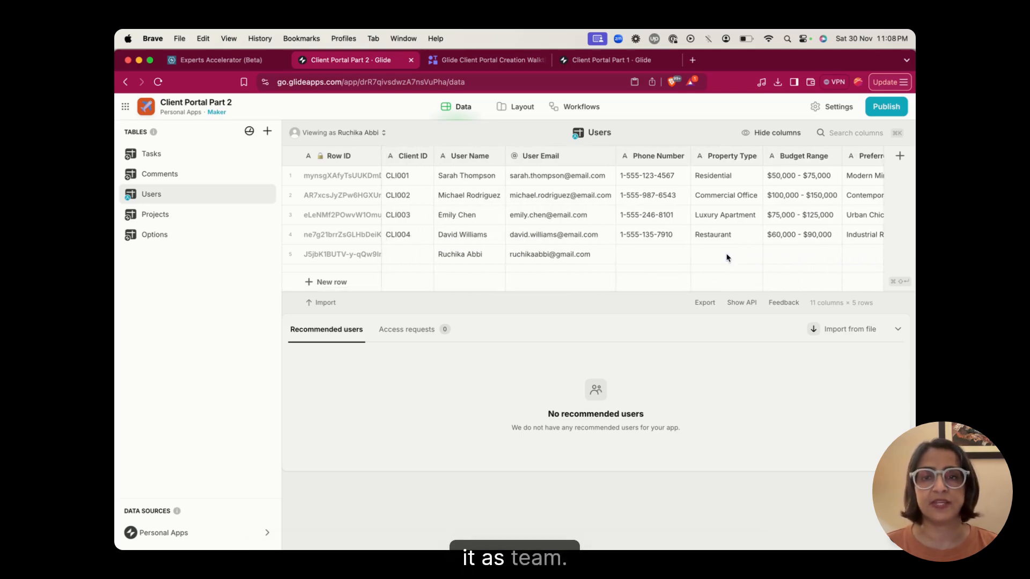
scroll(559, 216, right, 5)
scroll(559, 216, right, 2)
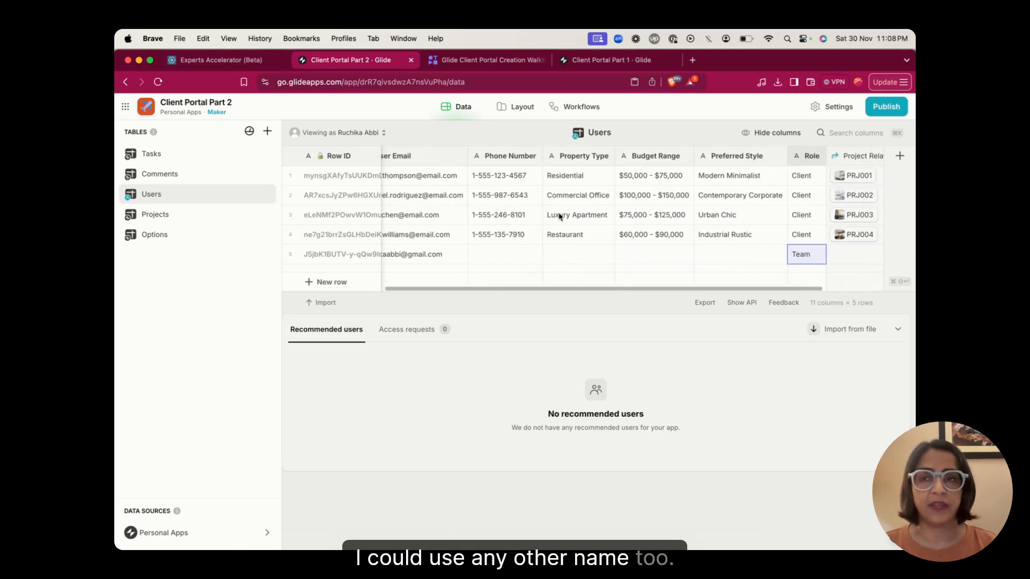
Step: Leave the Users data for the layout and preview the Client Portal Part 2 app as the first user with the Client role
click(517, 106)
click(205, 224)
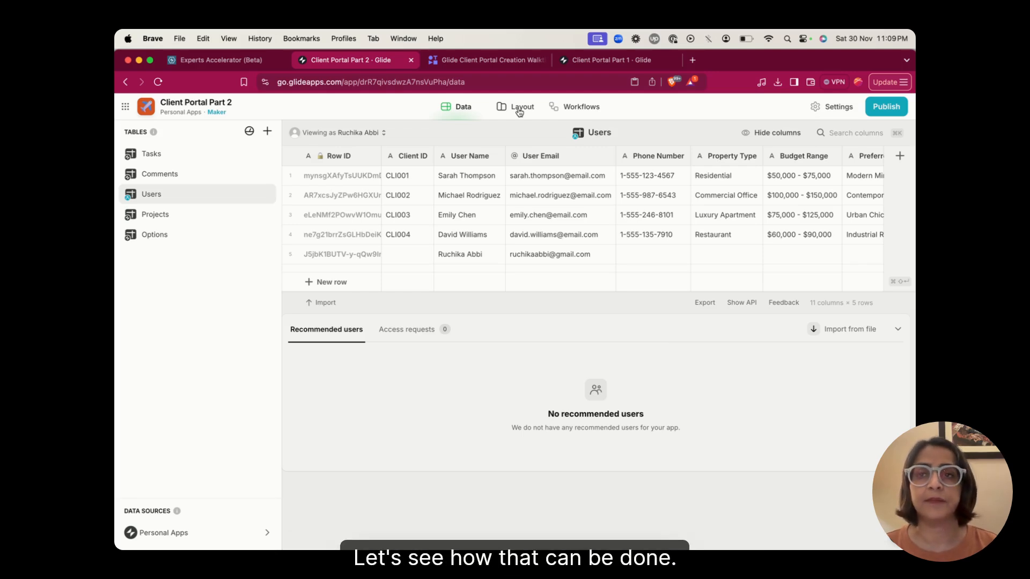
click(519, 109)
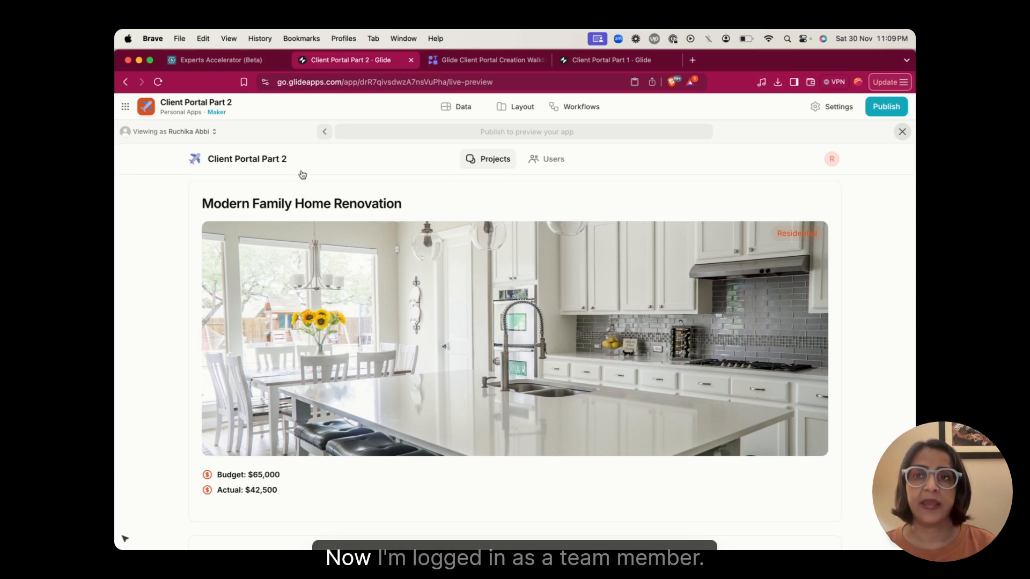
click(200, 134)
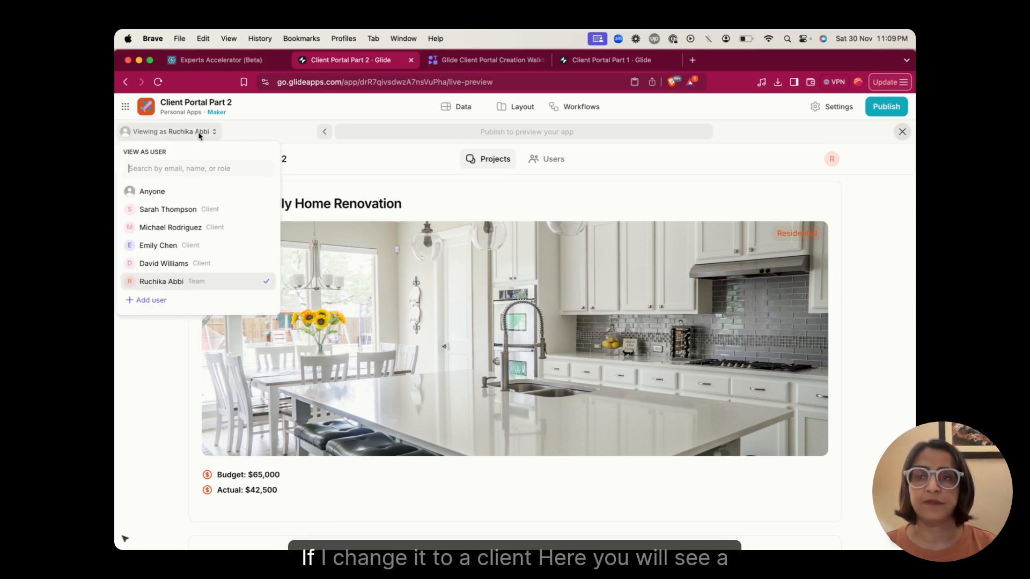
click(199, 210)
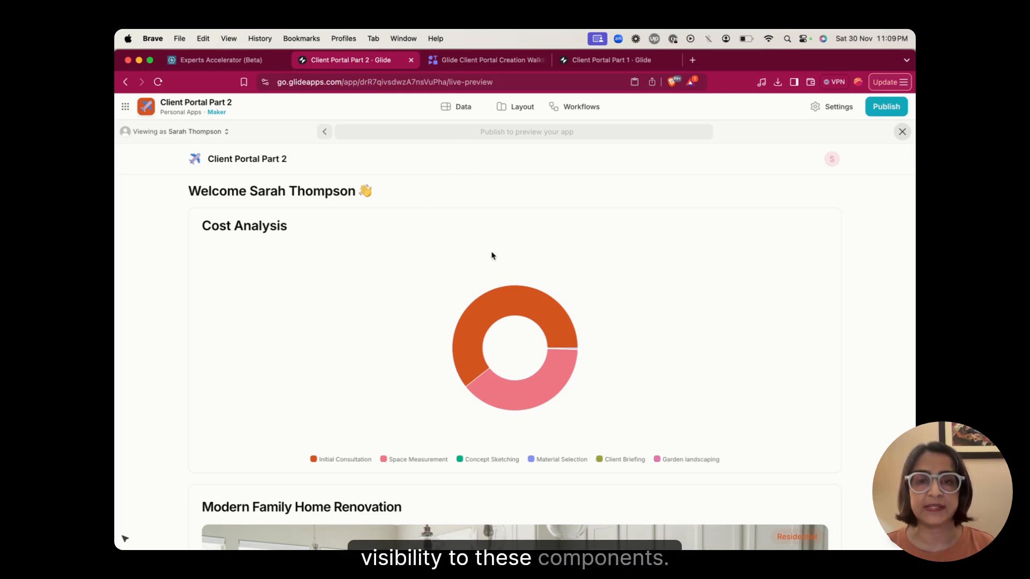
Step: Review the Welcome Message text's visibility condition, and select the user profile's Role for the radial chart's visibility condition
click(512, 108)
click(211, 274)
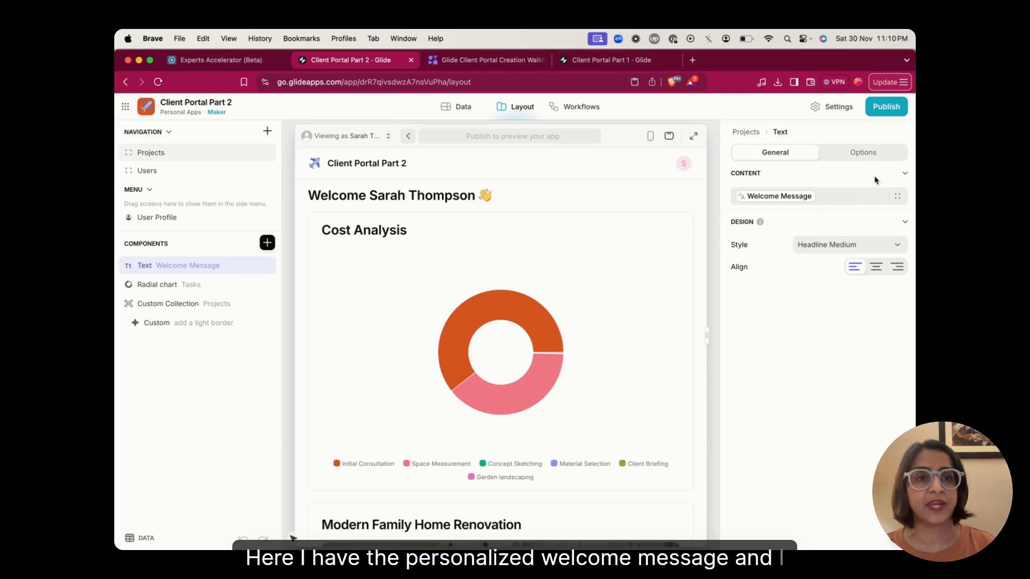
click(868, 158)
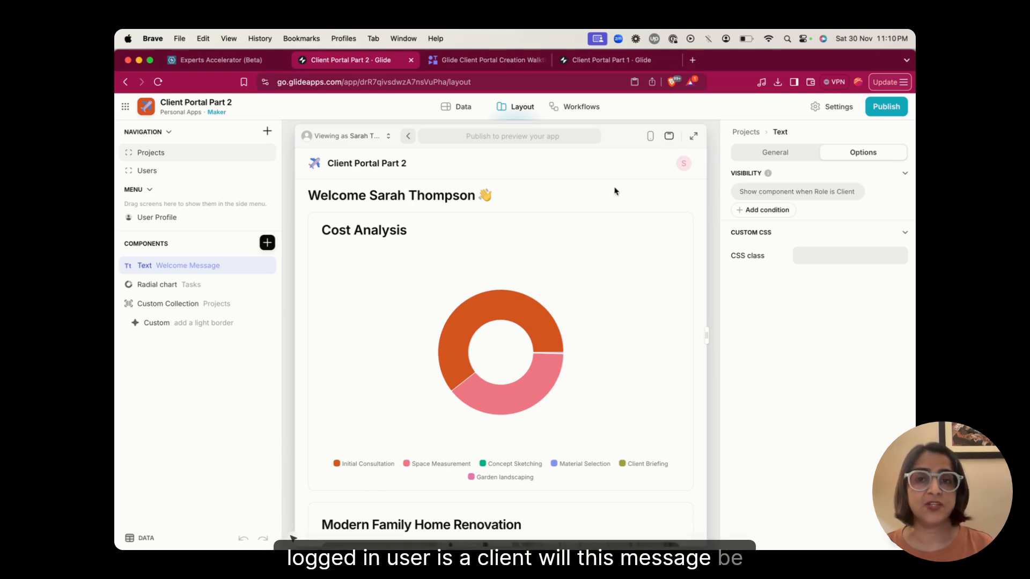
click(198, 288)
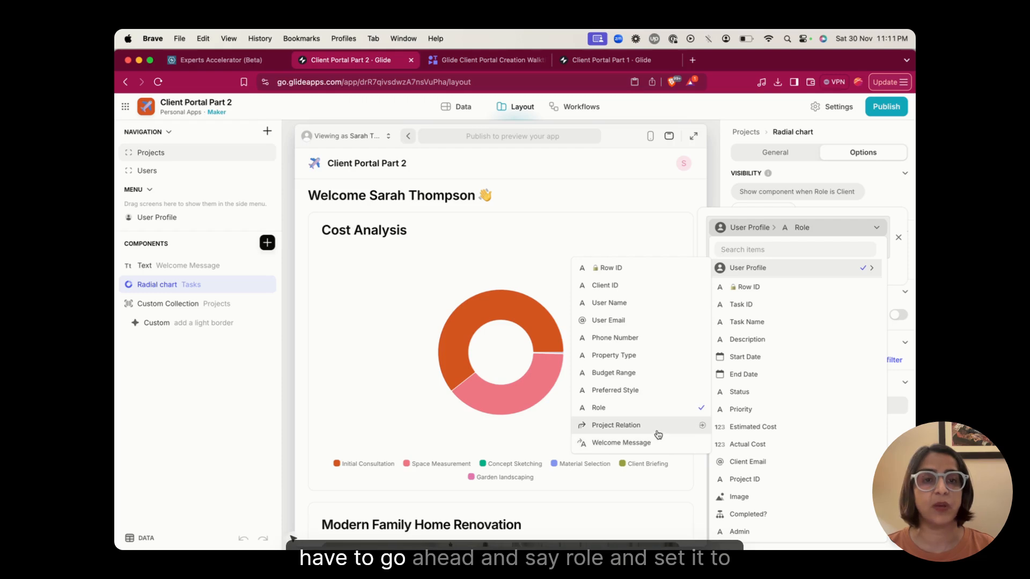
click(639, 409)
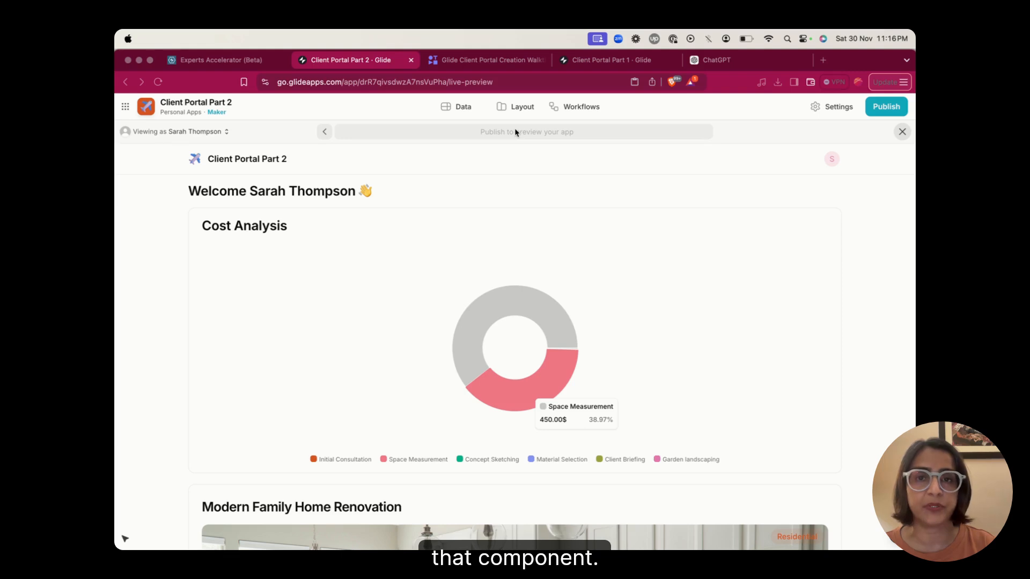
Step: Preview the portal as the Team user, look through the listed projects, and return to the first Client user's view
click(207, 133)
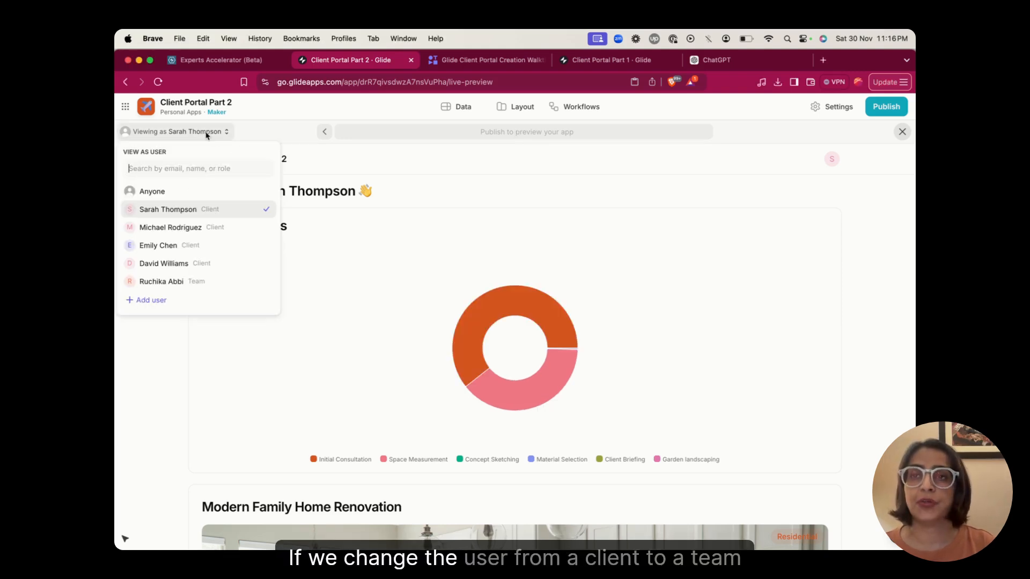
click(212, 281)
scroll(357, 373, down, 7)
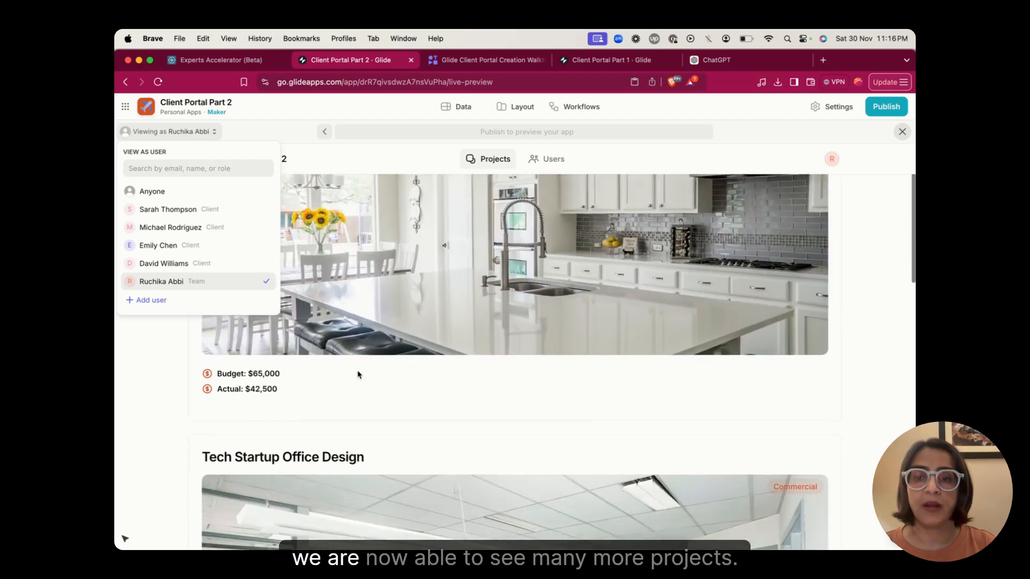
scroll(358, 375, down, 10)
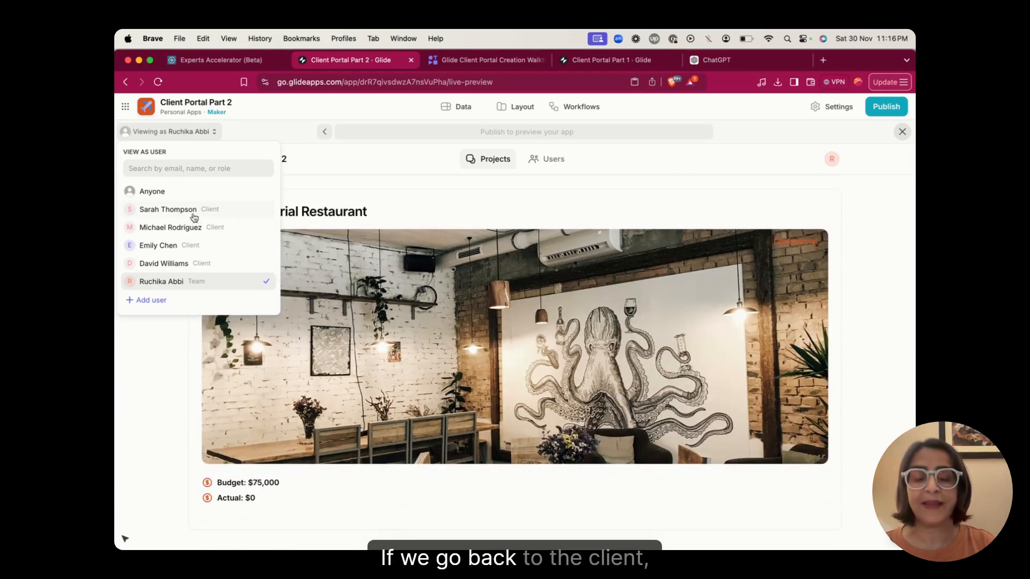
click(259, 213)
scroll(386, 352, down, 6)
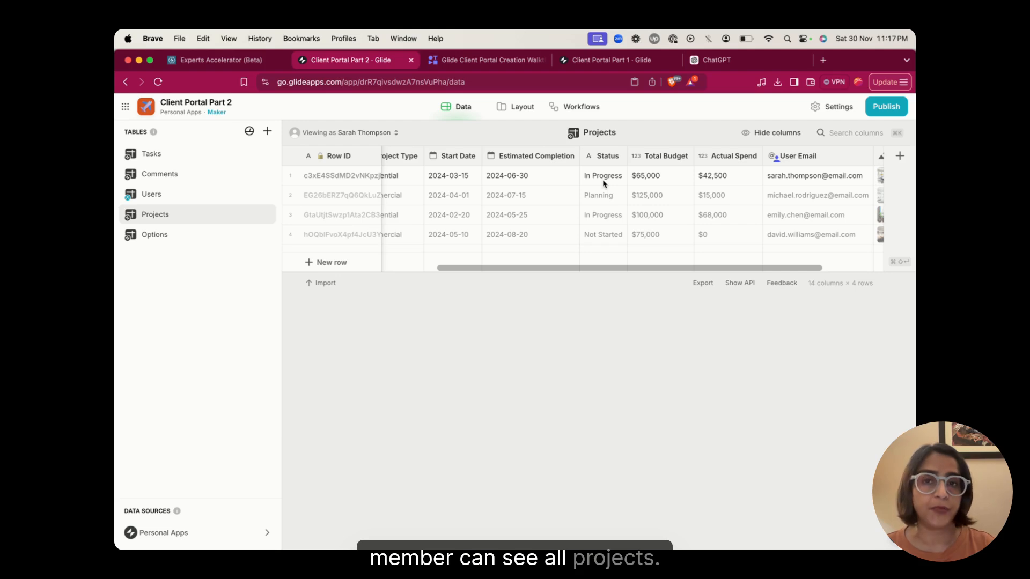
Step: Look through the table columns and open the Users table's Welcome Message column for editing
scroll(603, 184, right, 5)
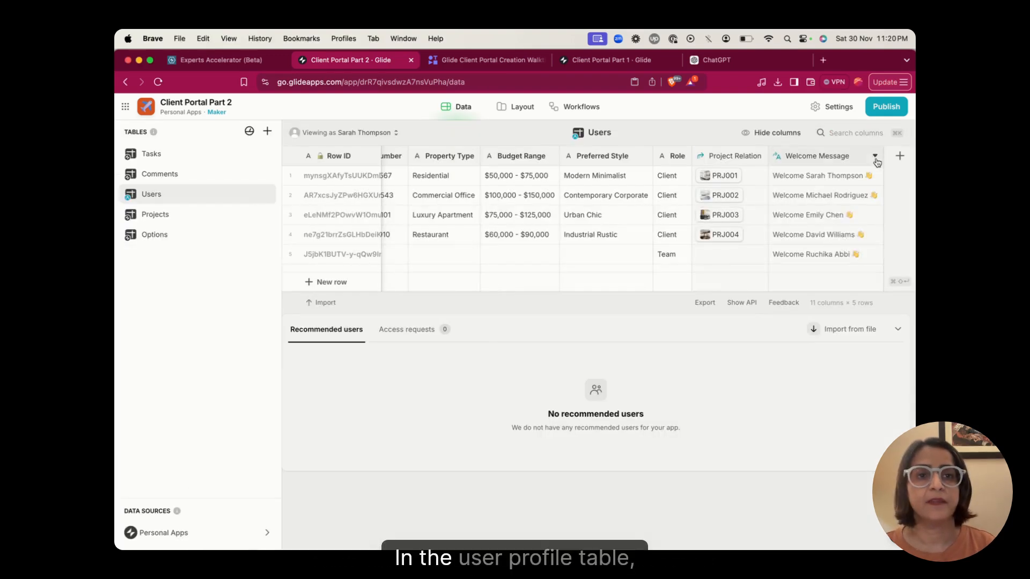
click(875, 155)
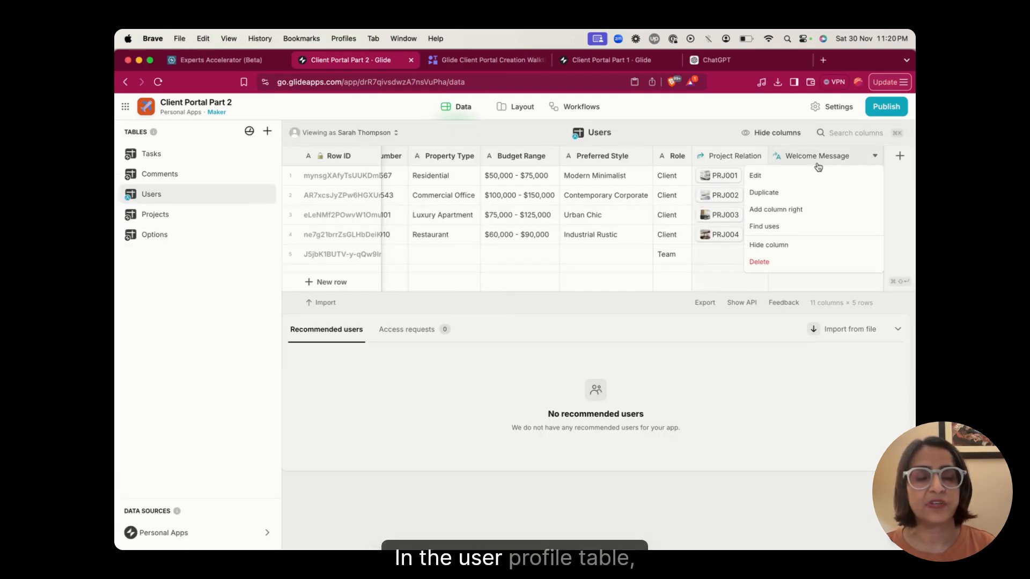
click(792, 177)
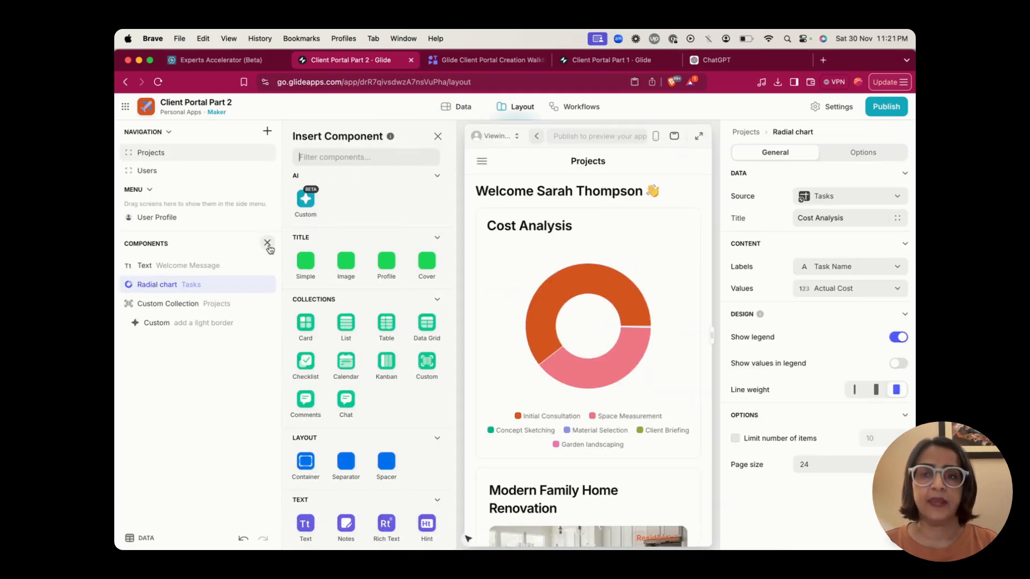
Step: Search the insertable components for "char" and review the Cost Analysis radial chart on the Projects screen
click(353, 156)
text(char)
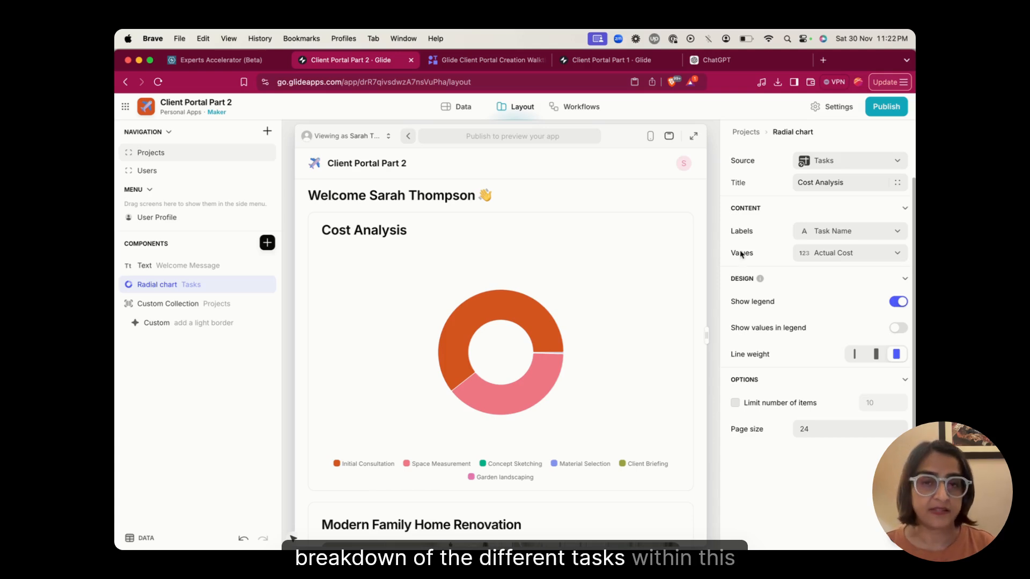
mouse_move(526, 391)
scroll(526, 394, down, 1)
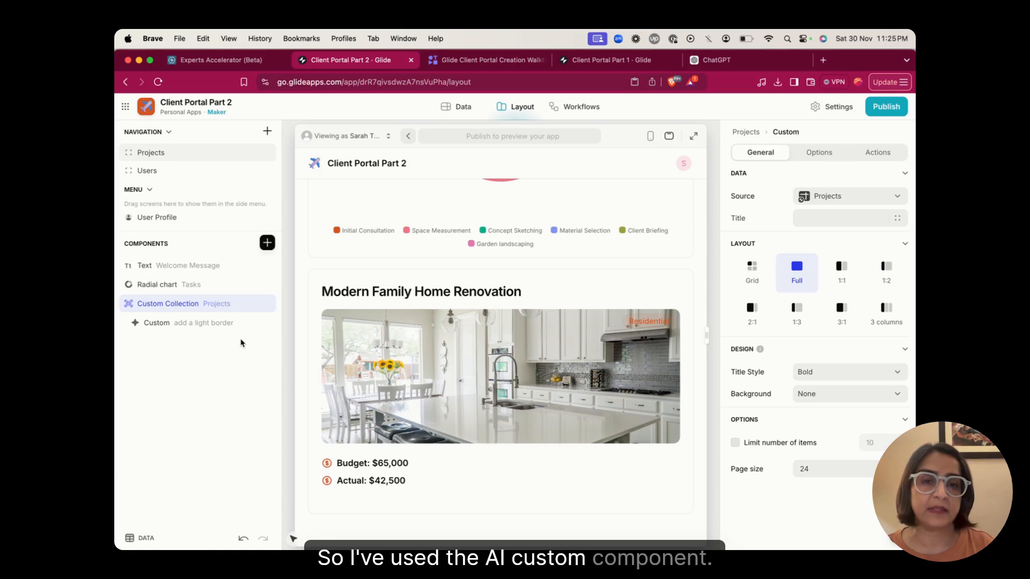
Step: Examine the data items and chat prompts of the AI custom component inside the Projects custom collection
click(206, 326)
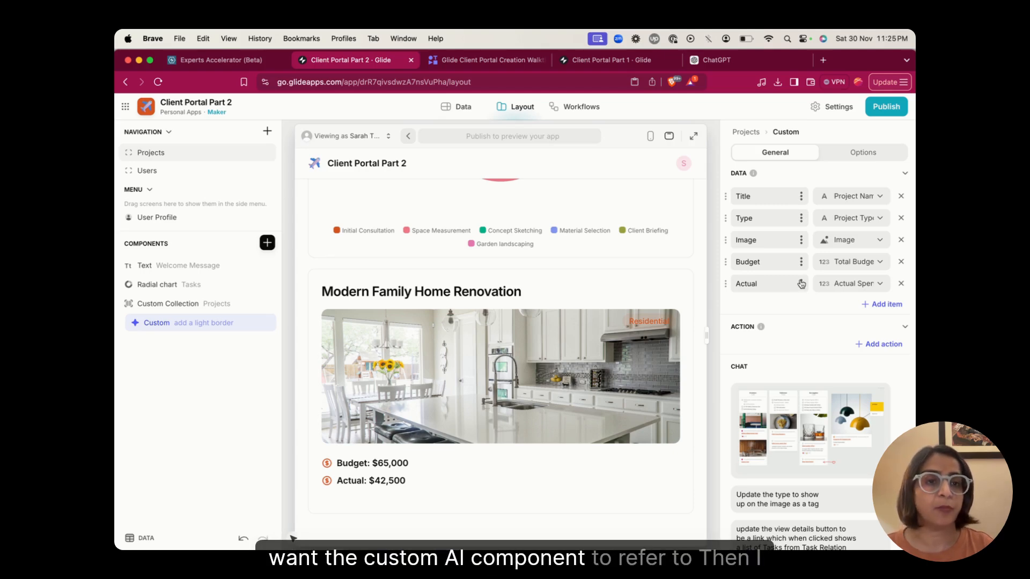
scroll(813, 437, down, 4)
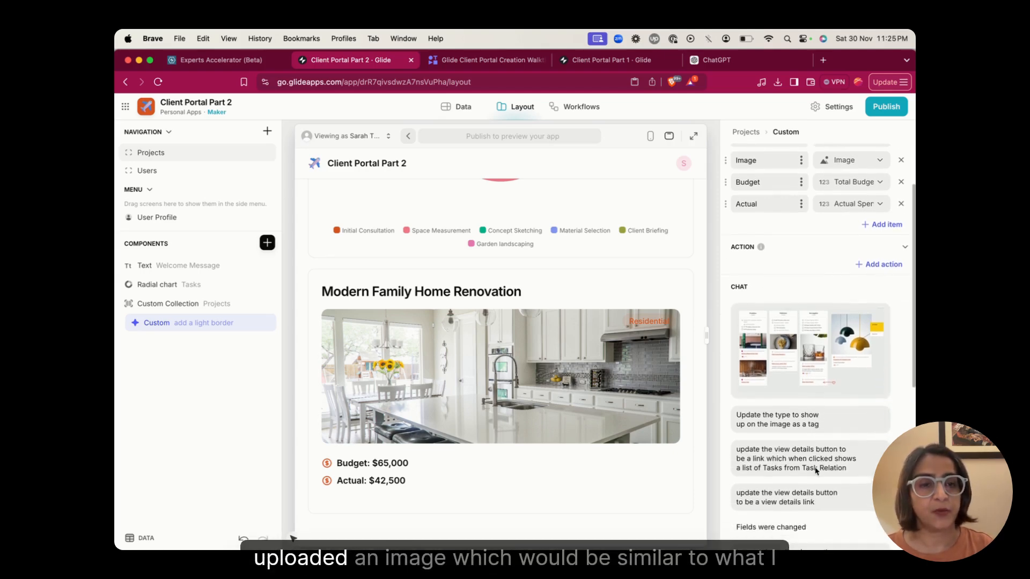
scroll(816, 471, down, 2)
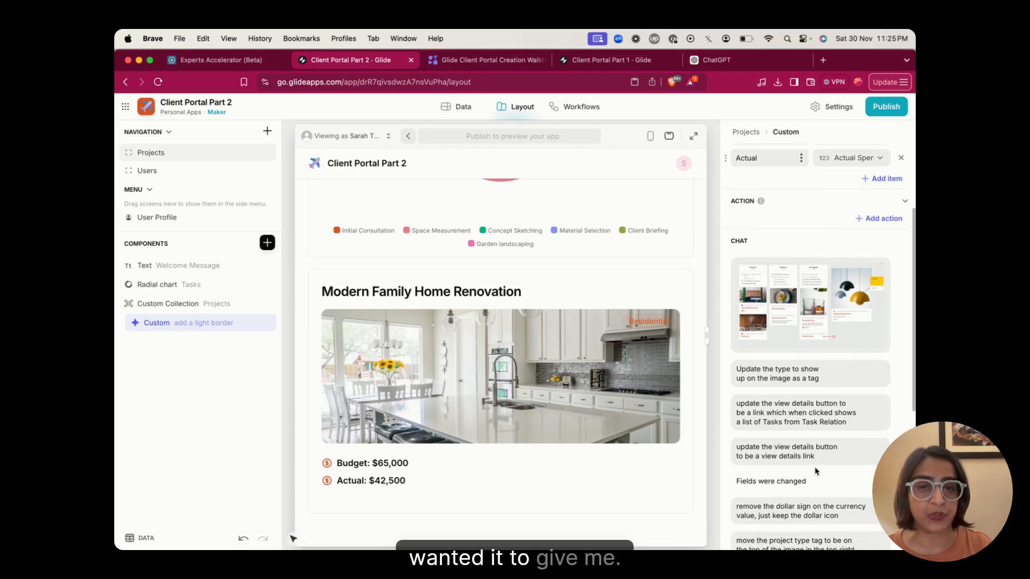
scroll(815, 472, down, 2)
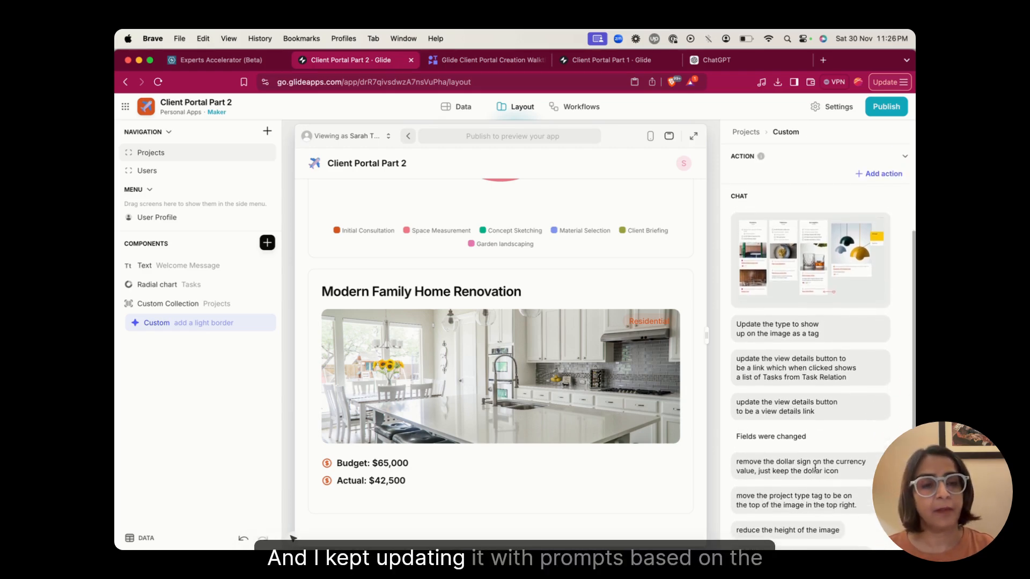
scroll(815, 469, down, 10)
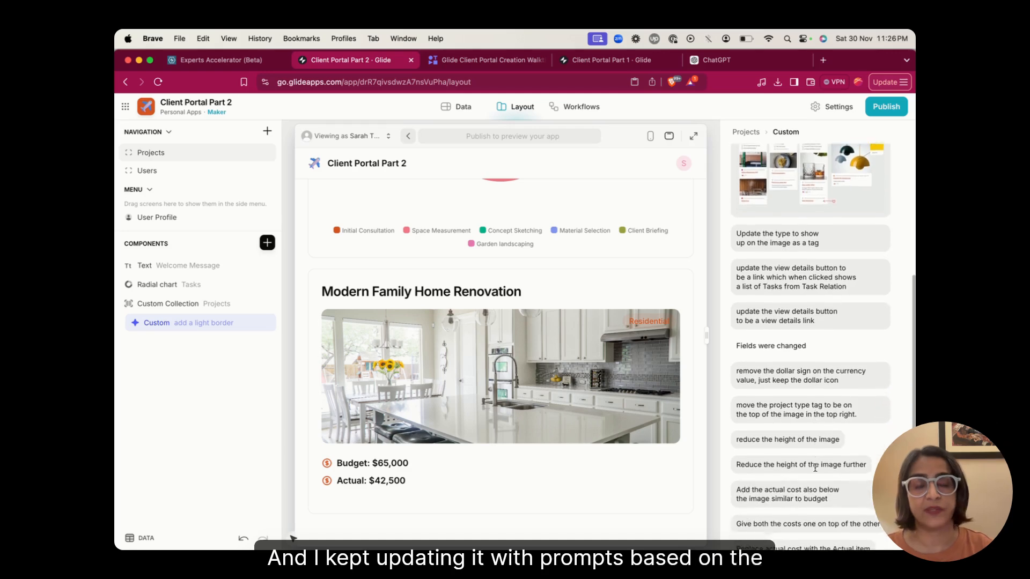
scroll(815, 468, down, 1)
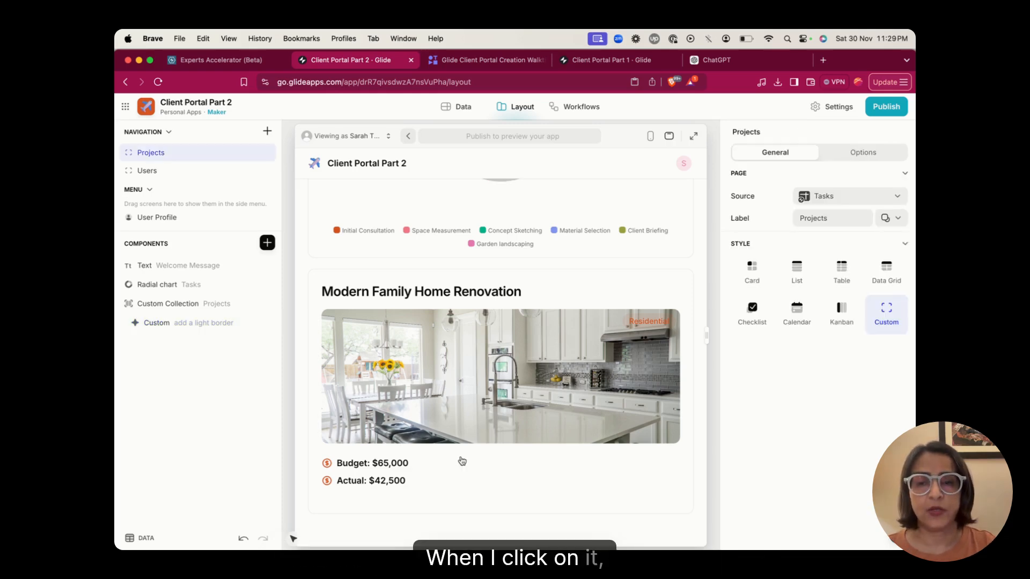
Step: Open the Modern Family Home Renovation project's details screen and look through its task list
click(462, 461)
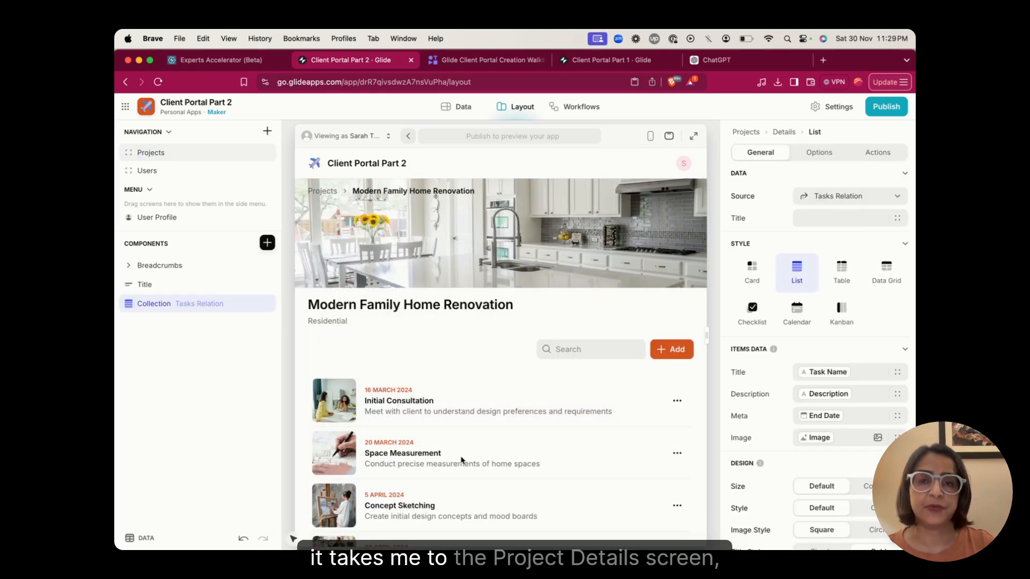
scroll(479, 380, down, 4)
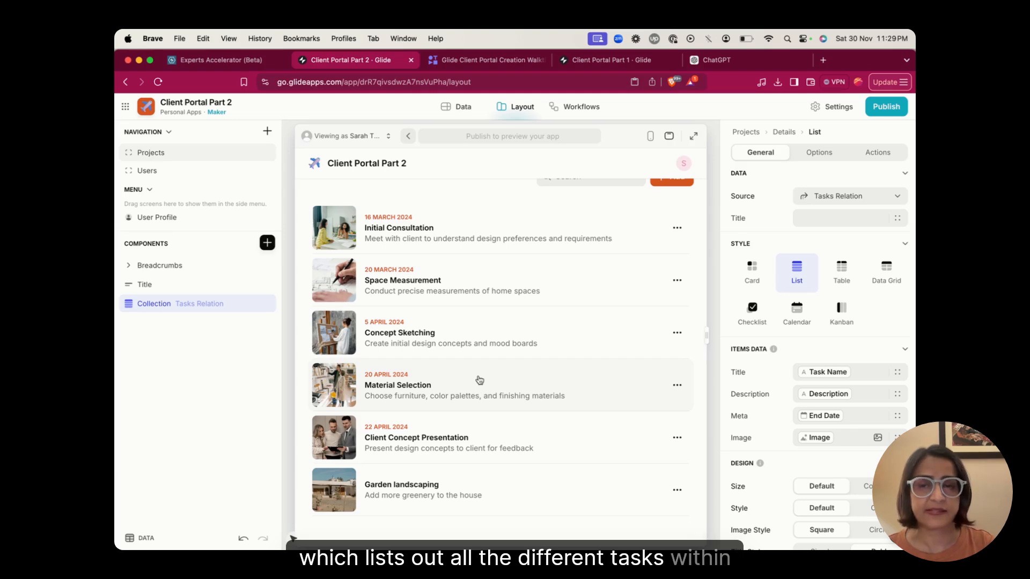
scroll(478, 378, up, 4)
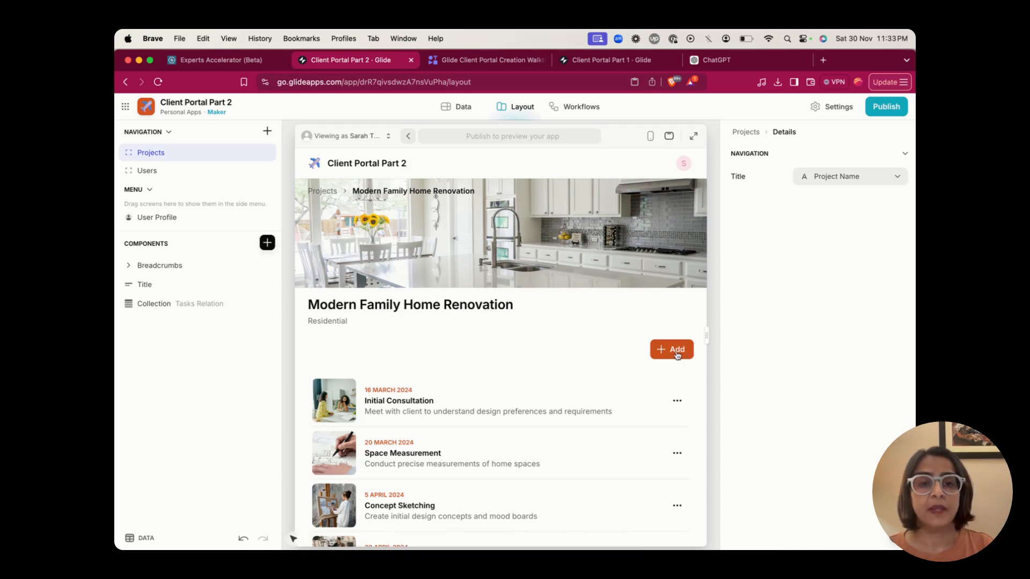
Step: Open the project's Add Task form, look over its fields, and open the Task Name text entry's settings
click(677, 352)
scroll(586, 339, down, 2)
scroll(586, 339, up, 2)
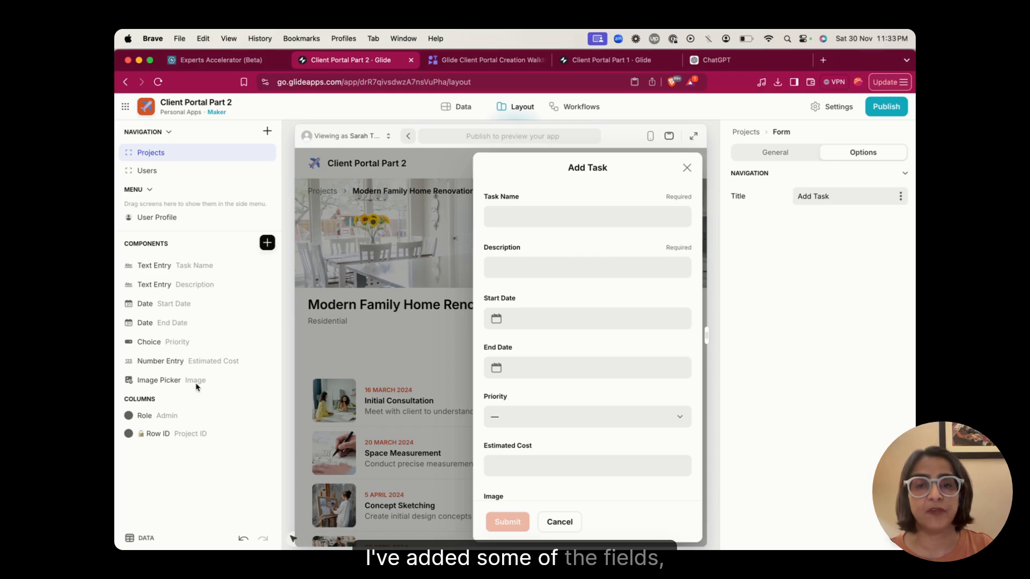
click(161, 266)
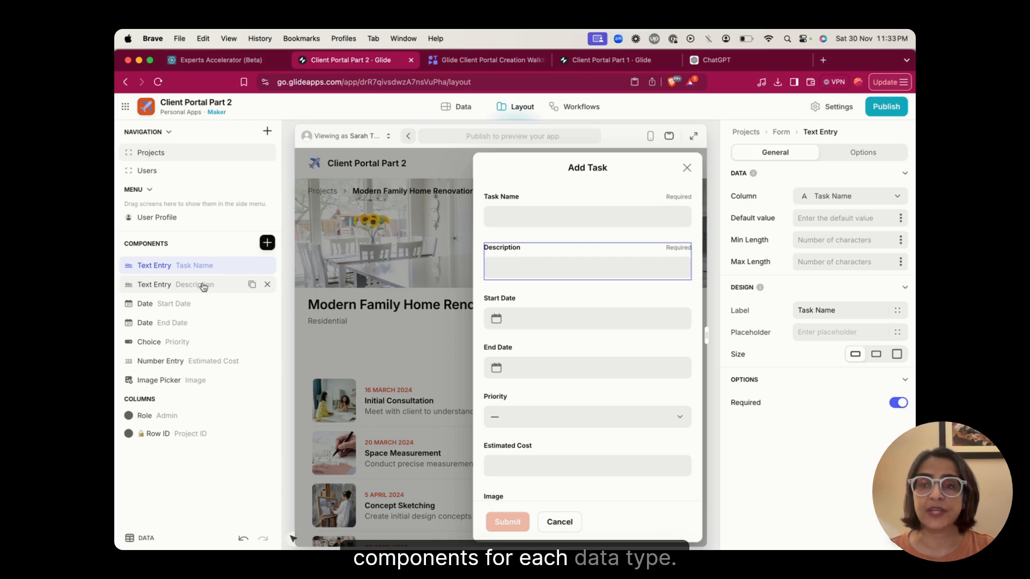
Step: Review the settings of the Start Date and Image Picker components in the Add Task form
click(202, 304)
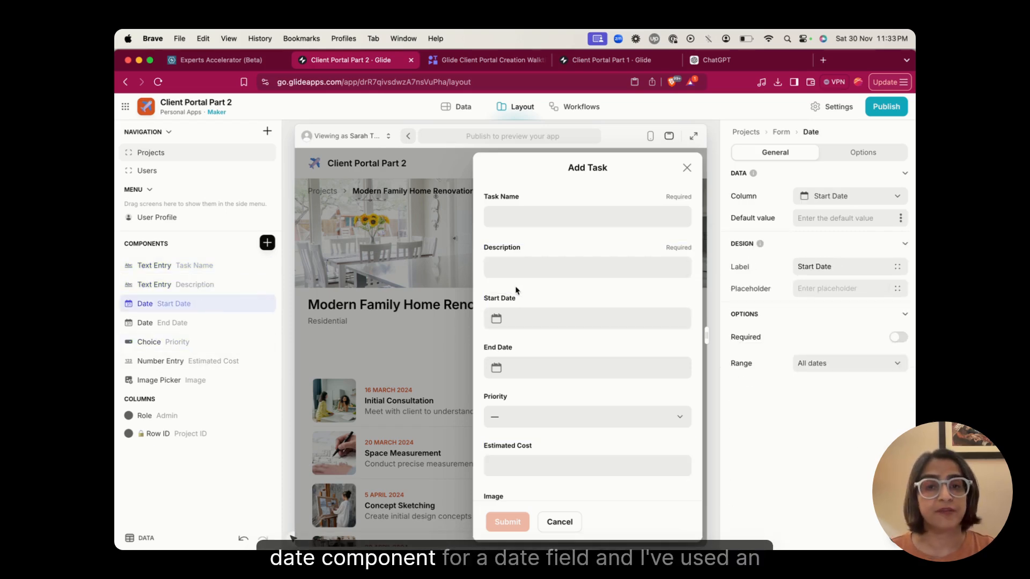
click(194, 381)
scroll(518, 424, down, 2)
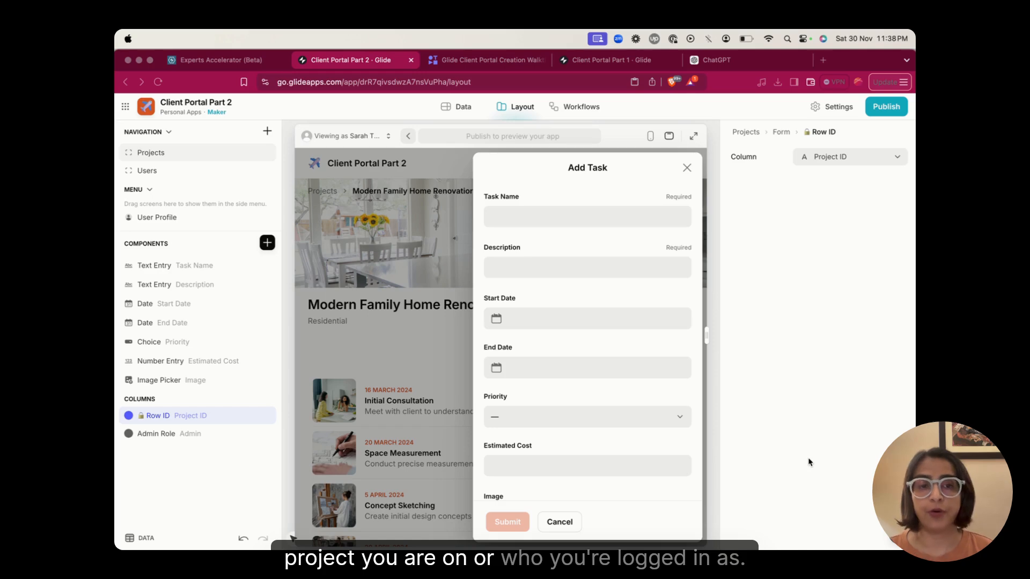
Step: Add the screen's Project ID value to the Add Task form and map it to the Project ID column
click(267, 243)
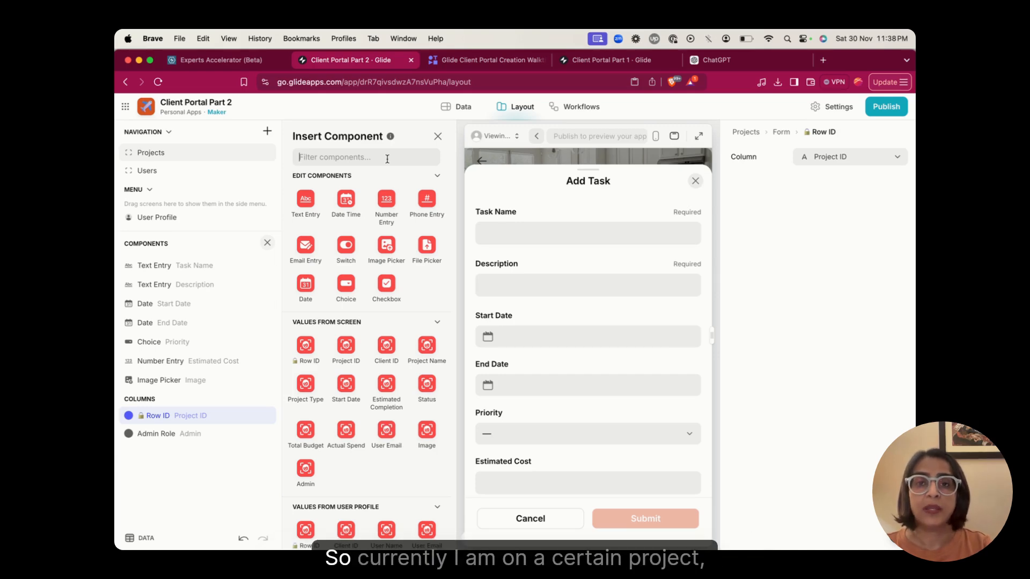
click(437, 136)
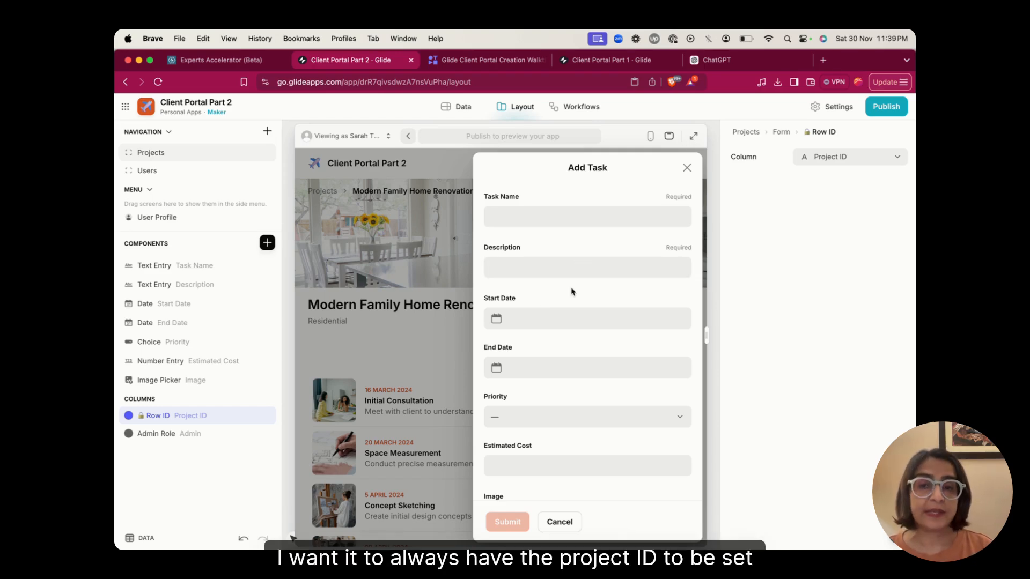
click(267, 243)
text(proje)
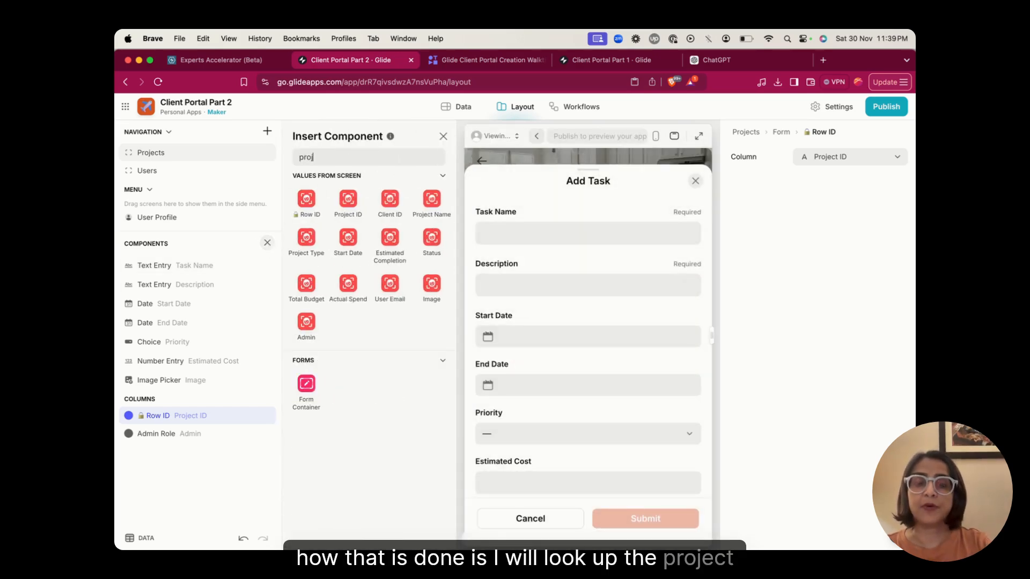
click(360, 204)
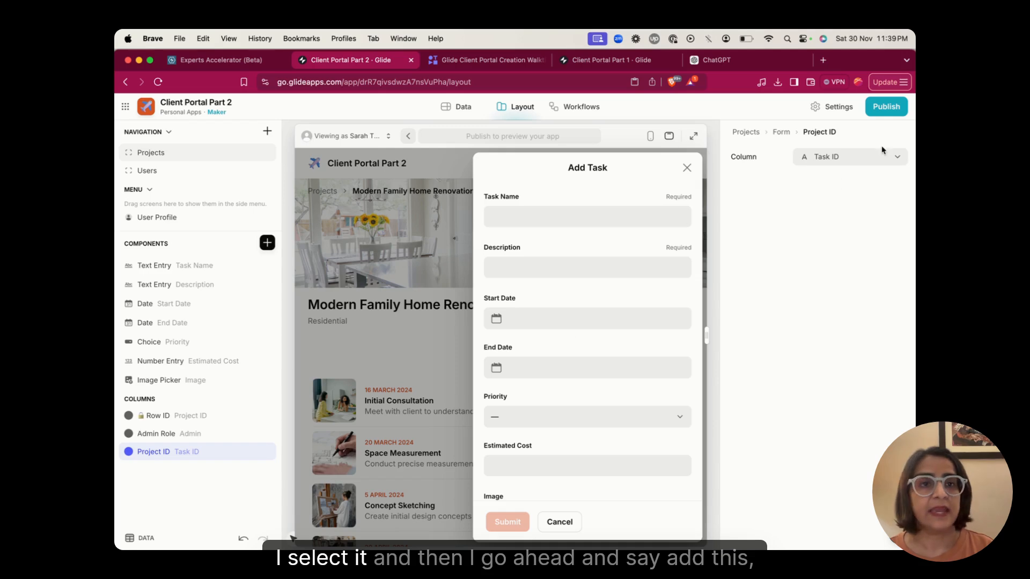
click(841, 157)
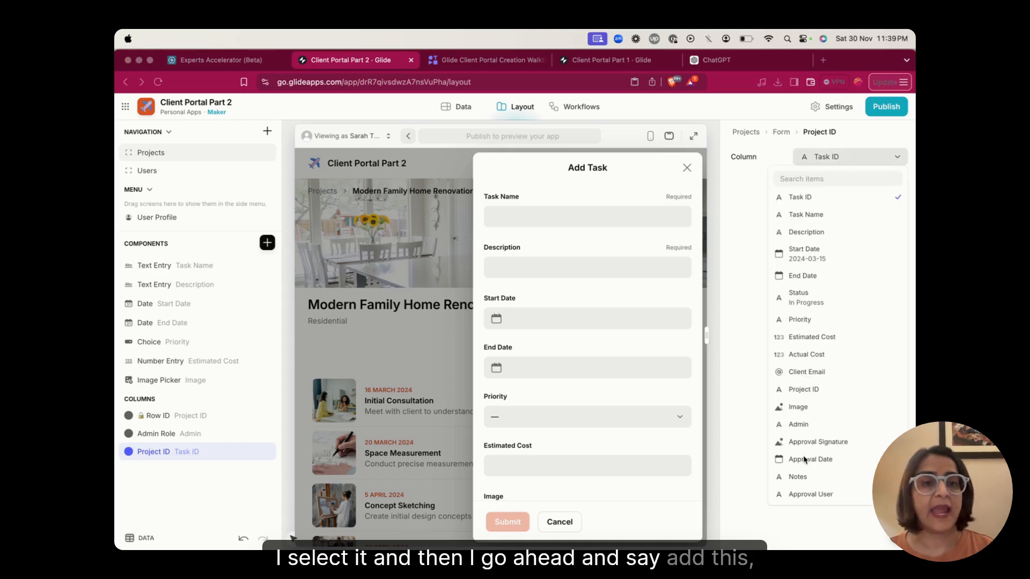
click(804, 389)
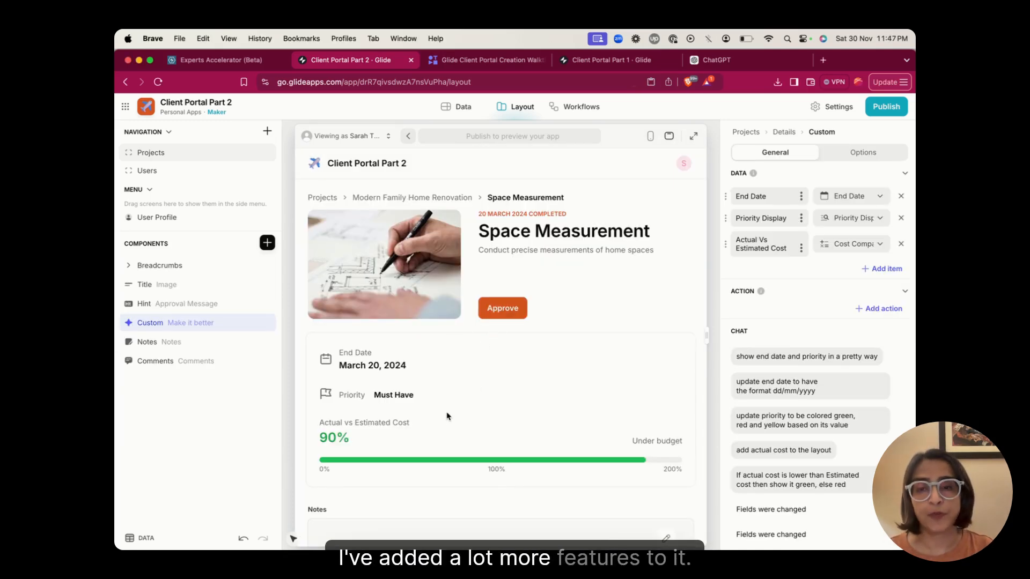
Step: Examine the Approval Message hint and the AI custom component's data items and chat prompts on the Space Measurement task screen
double_click(183, 324)
click(179, 305)
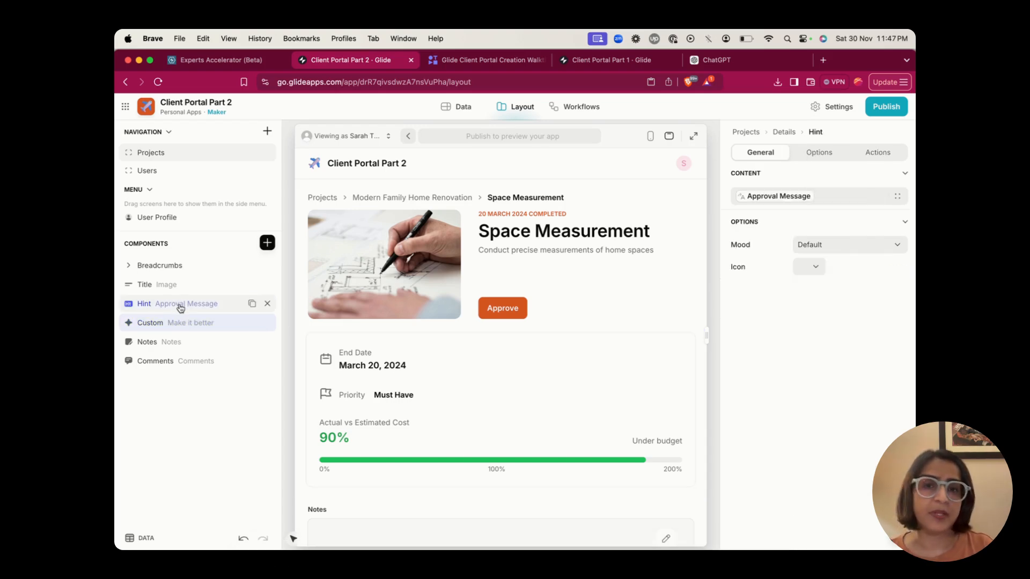
click(187, 325)
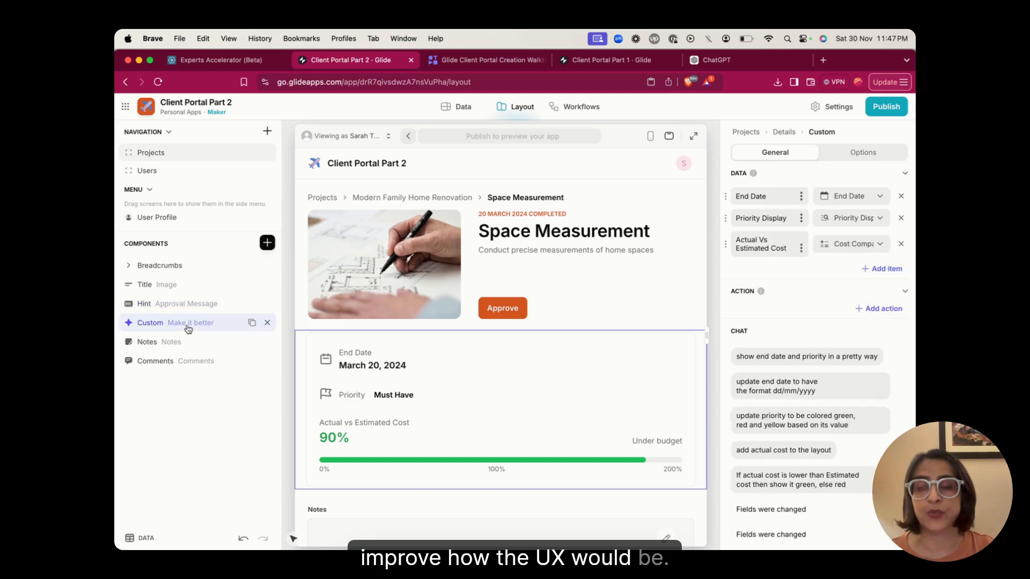
scroll(770, 413, down, 3)
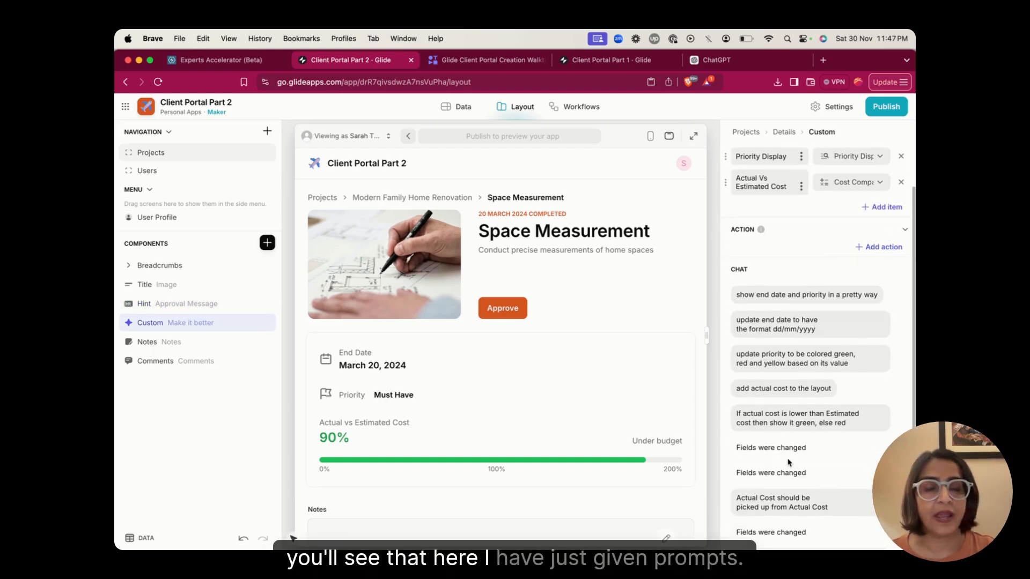
scroll(787, 464, down, 4)
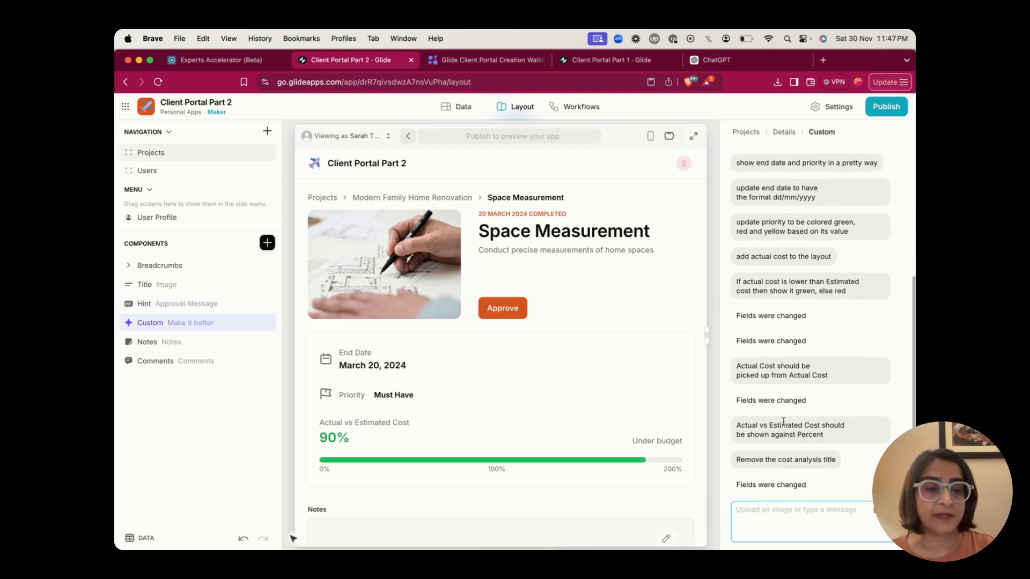
click(776, 505)
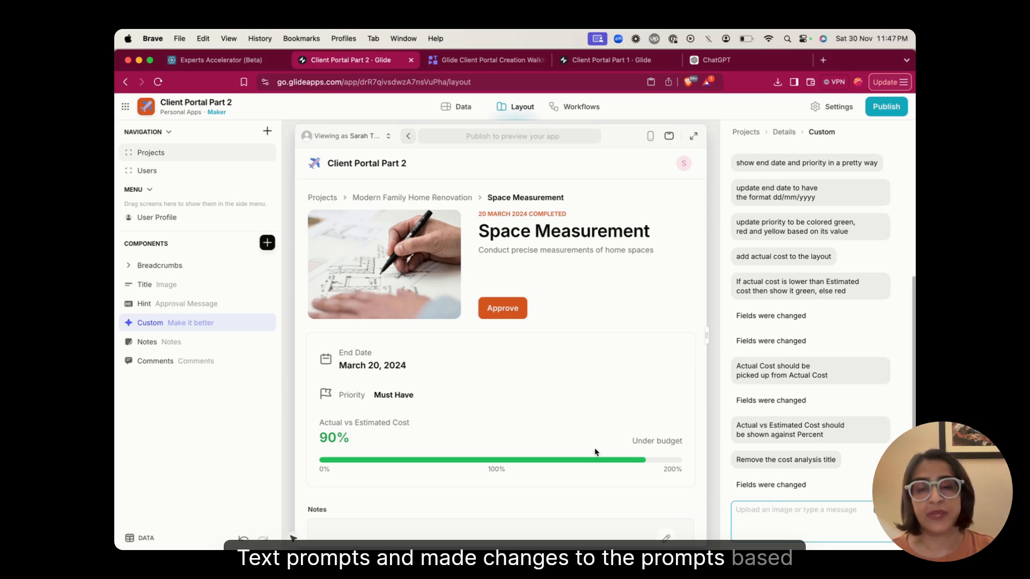
Step: Inspect the task screen's Notes component and check the user-specific configuration of the Notes column in the Tasks table
scroll(598, 451, down, 4)
click(490, 337)
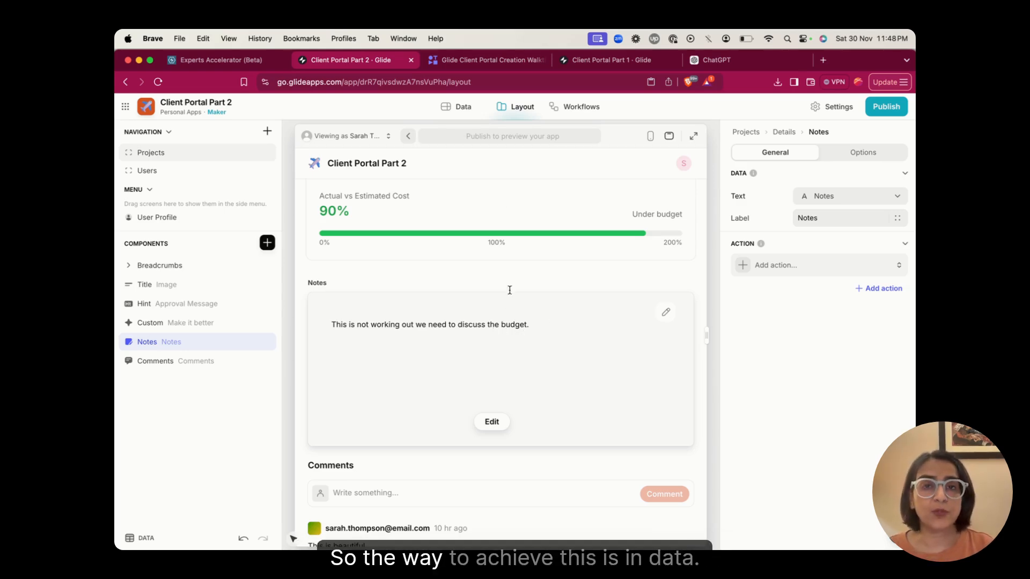
click(460, 106)
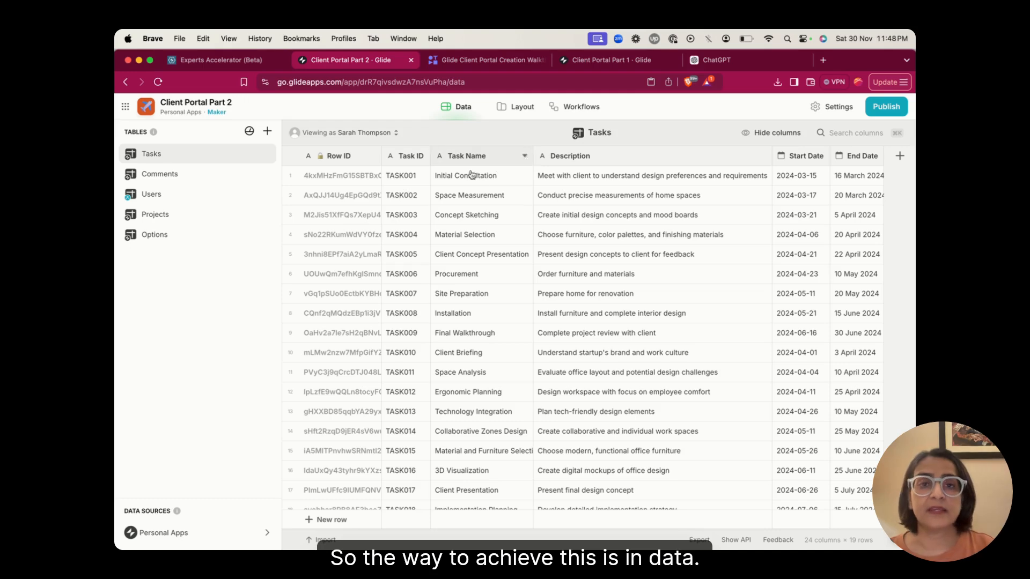
scroll(617, 202, right, 15)
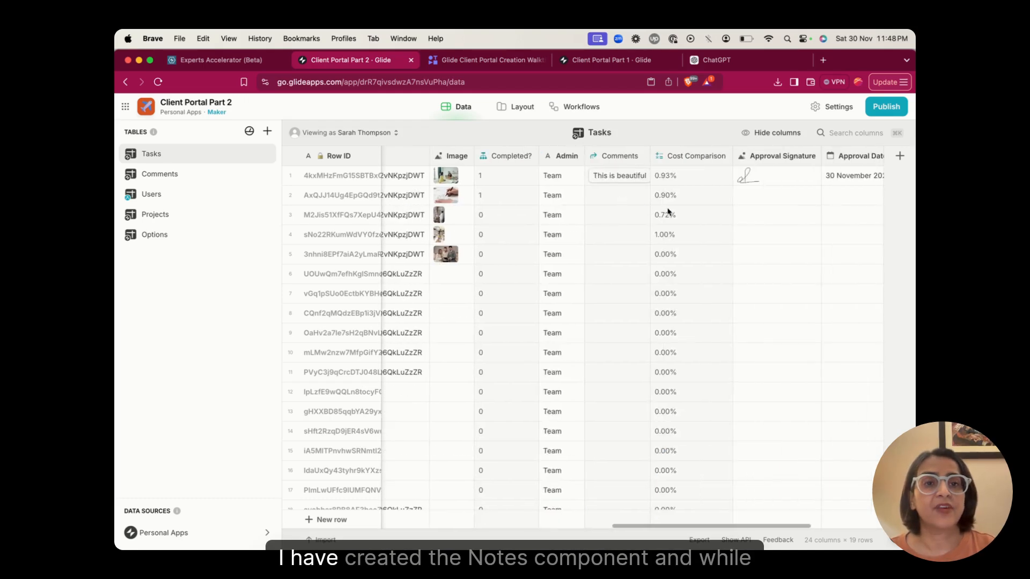
scroll(668, 213, right, 10)
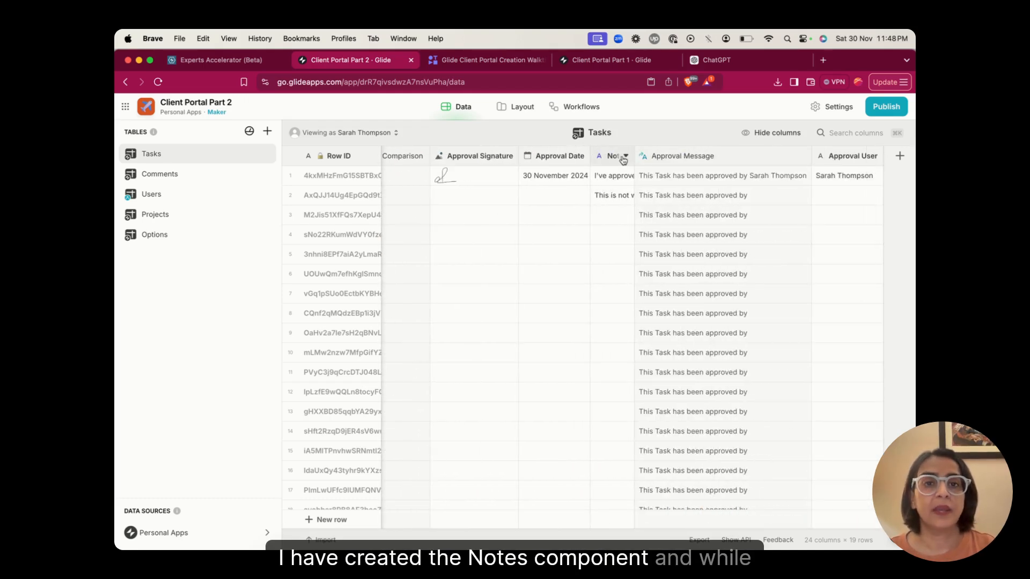
click(625, 156)
click(592, 176)
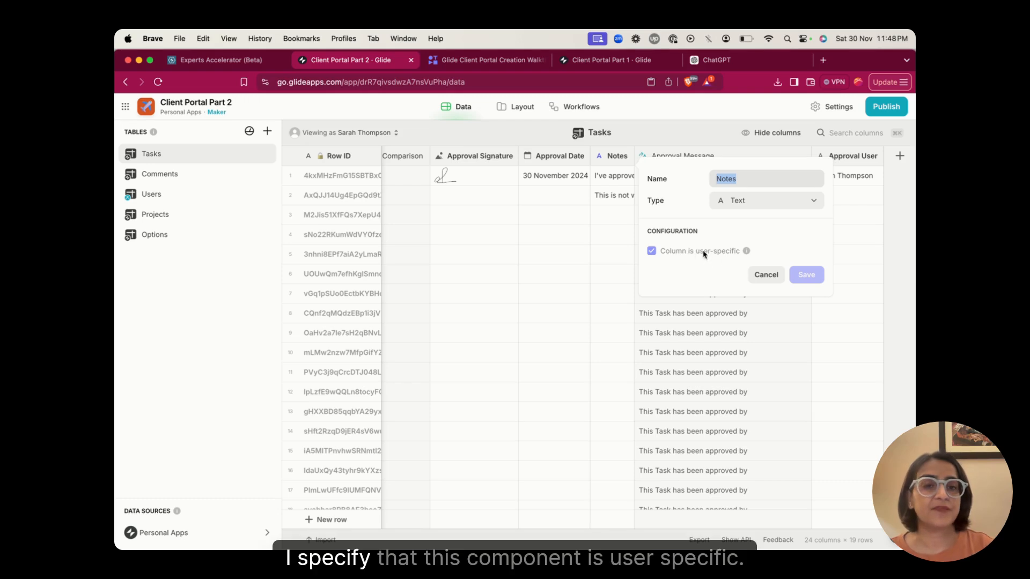
click(757, 275)
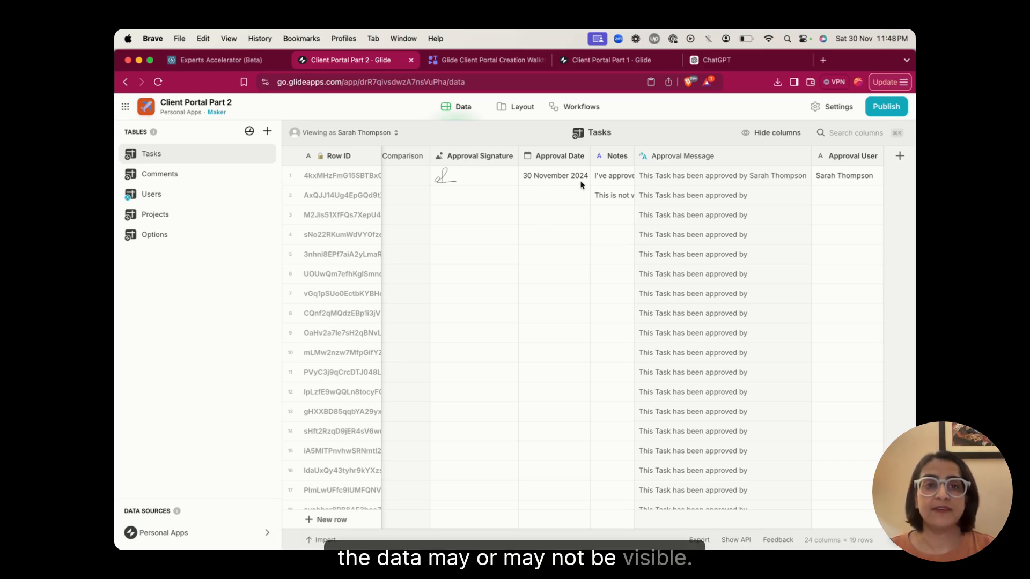
Step: Compare the Notes column while viewing the Tasks table as another client and a Team user, and return to the original client
click(370, 133)
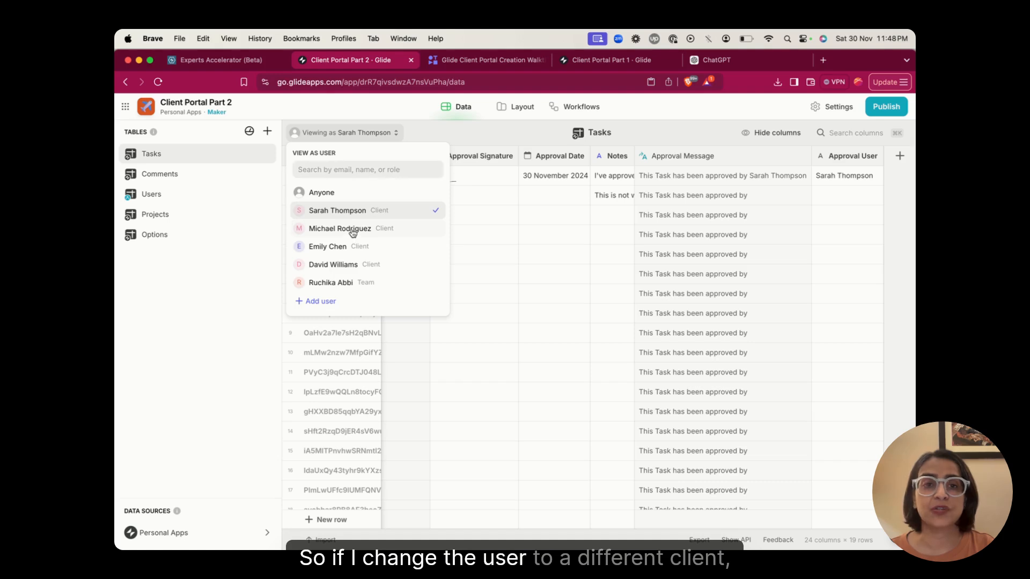
click(353, 232)
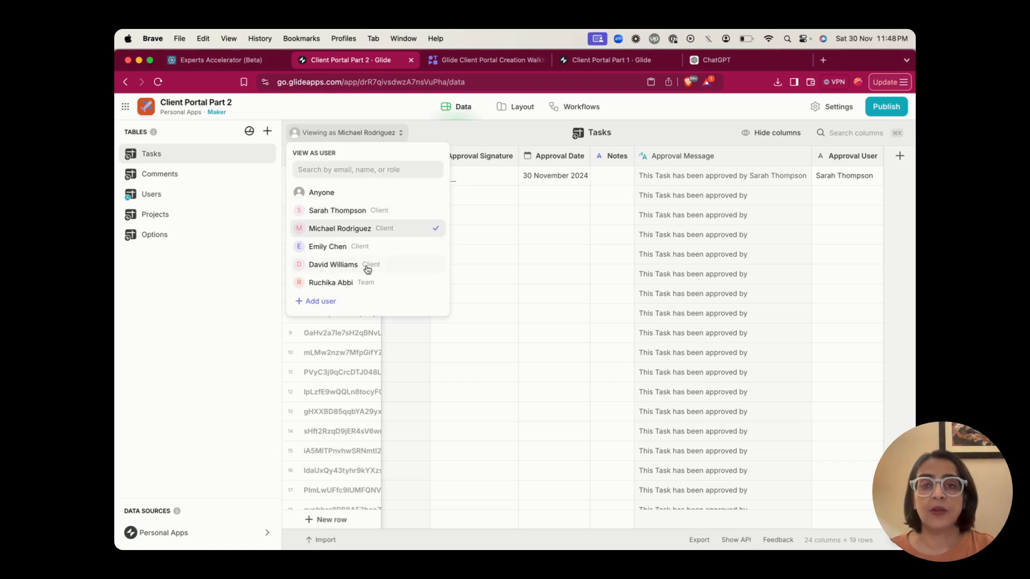
click(354, 283)
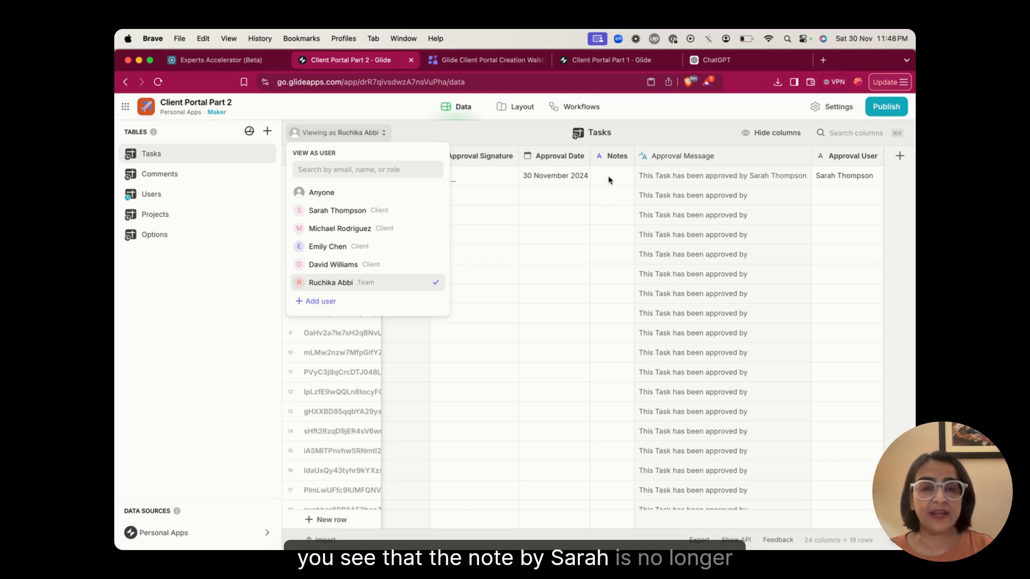
click(386, 211)
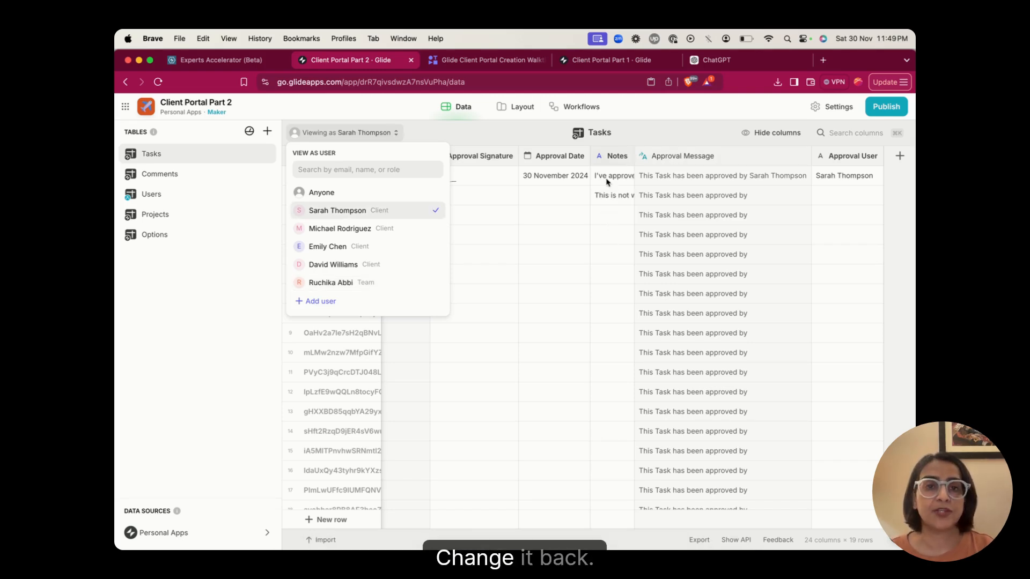
Step: Return to the Space Measurement task layout and review the Title component's Approve action configuration
click(510, 106)
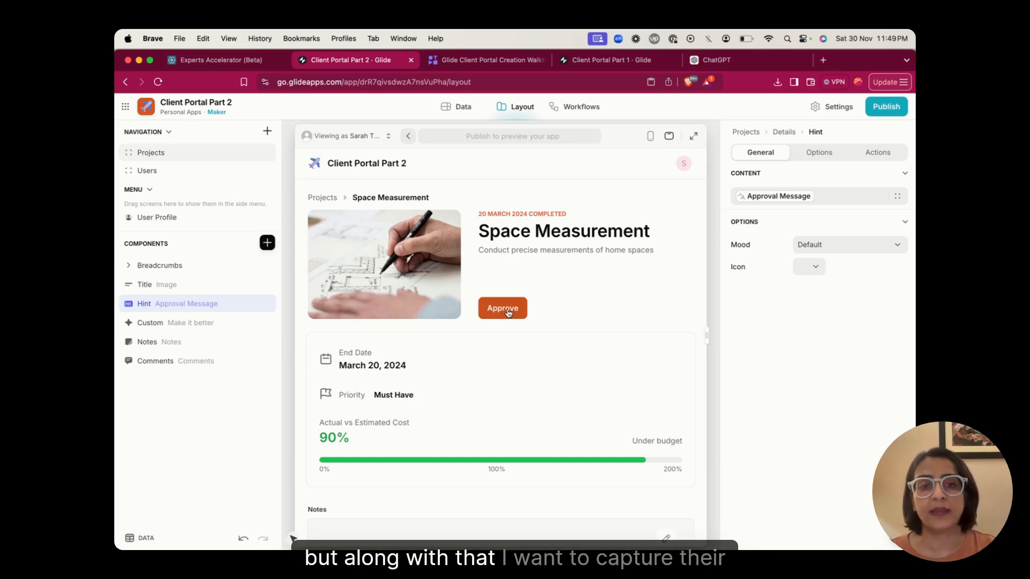
click(550, 288)
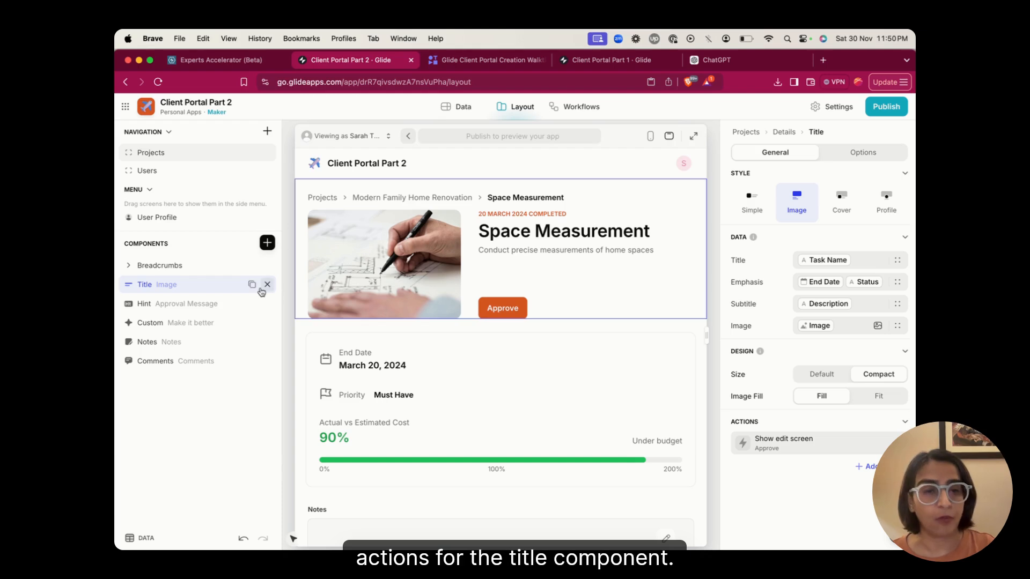
click(796, 449)
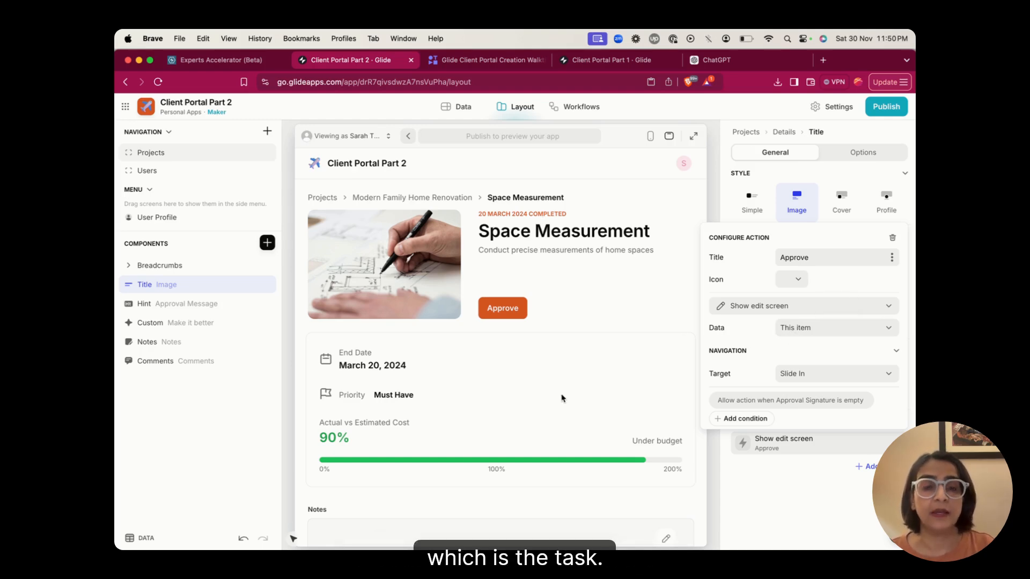
Step: Approve the Space Measurement task by drawing a signature in the edit form and submitting it
click(497, 314)
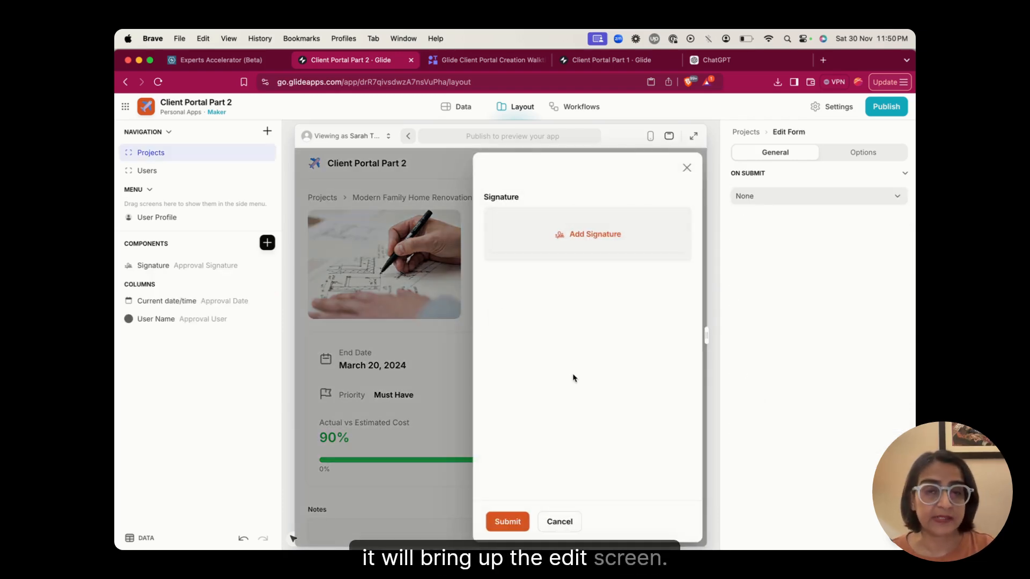
click(587, 245)
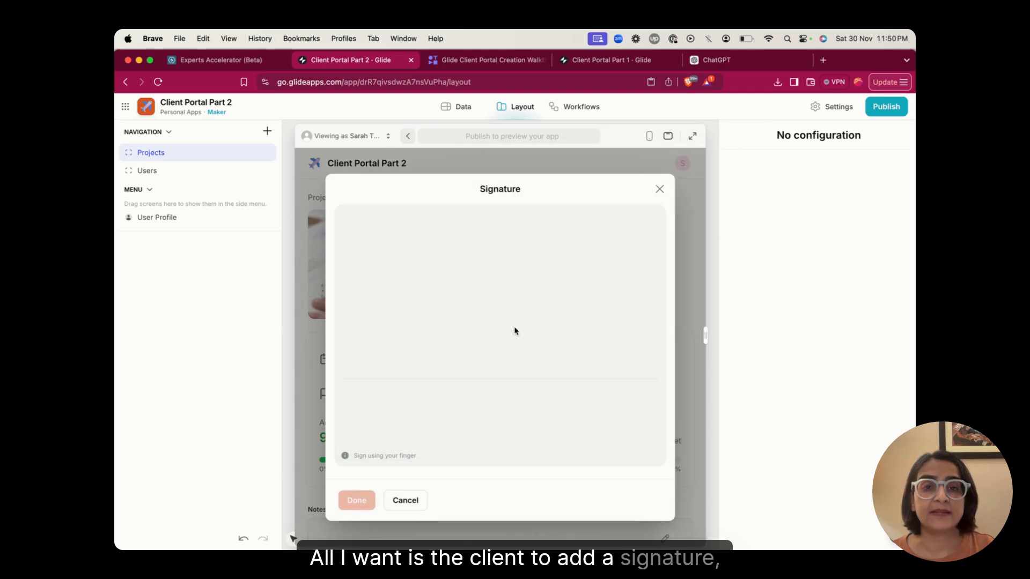
mouse_move(471, 376)
mouse_down()
mouse_move(450, 239)
mouse_move(567, 308)
mouse_up()
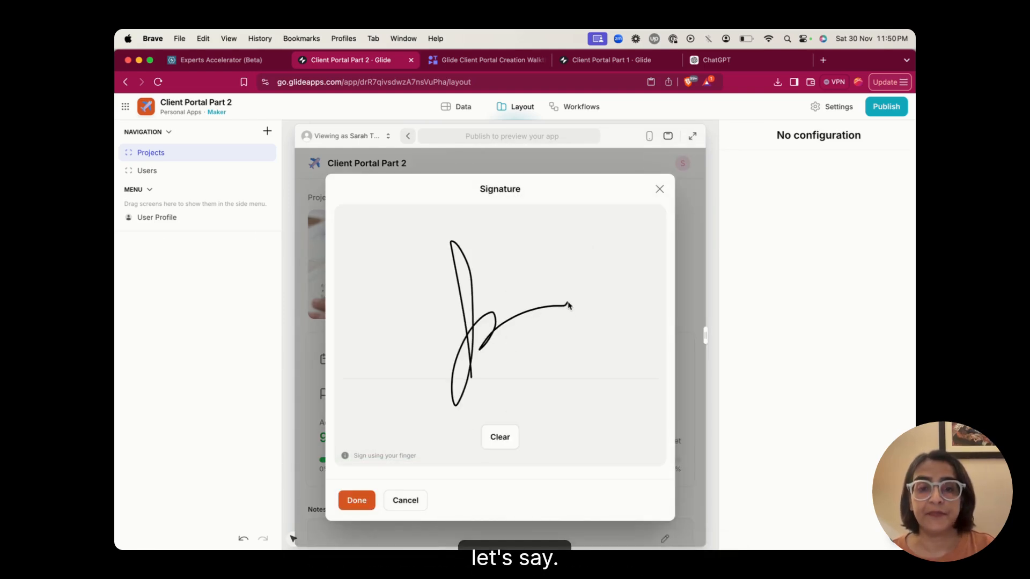
click(357, 500)
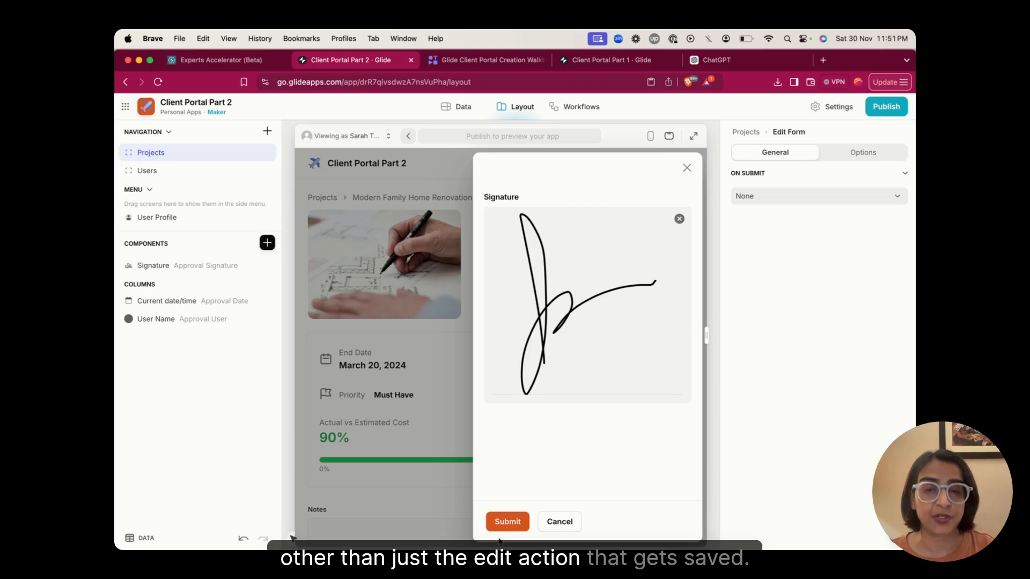
click(507, 522)
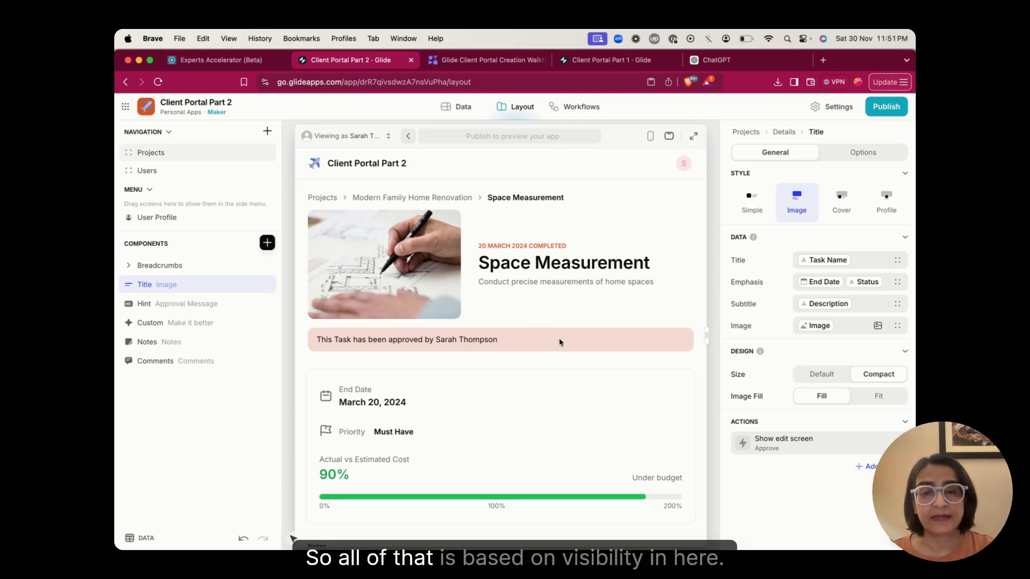
Step: Examine the visibility conditions of the Title and Approval Message hint components, and open the AI custom component's settings
click(844, 154)
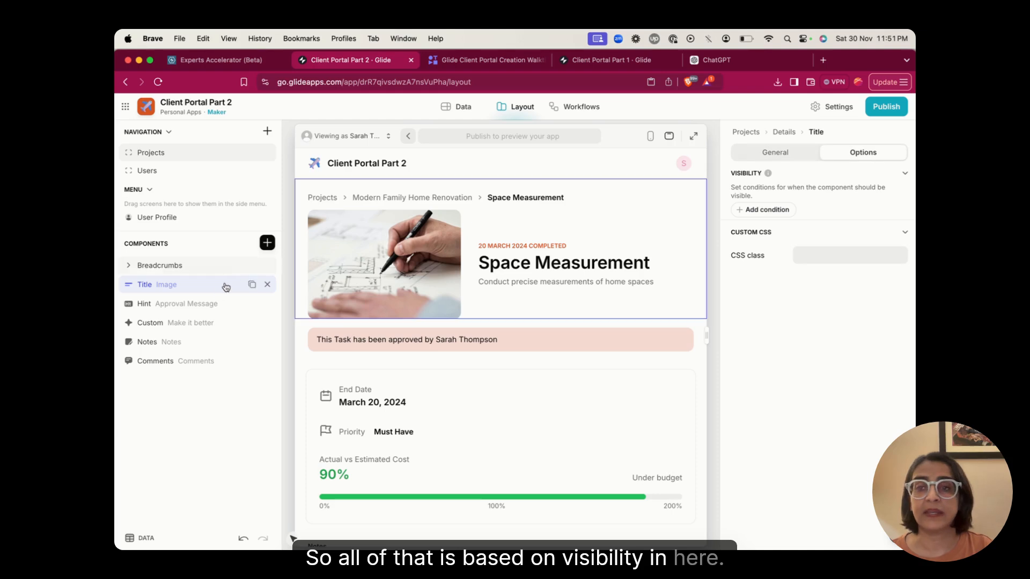
click(202, 305)
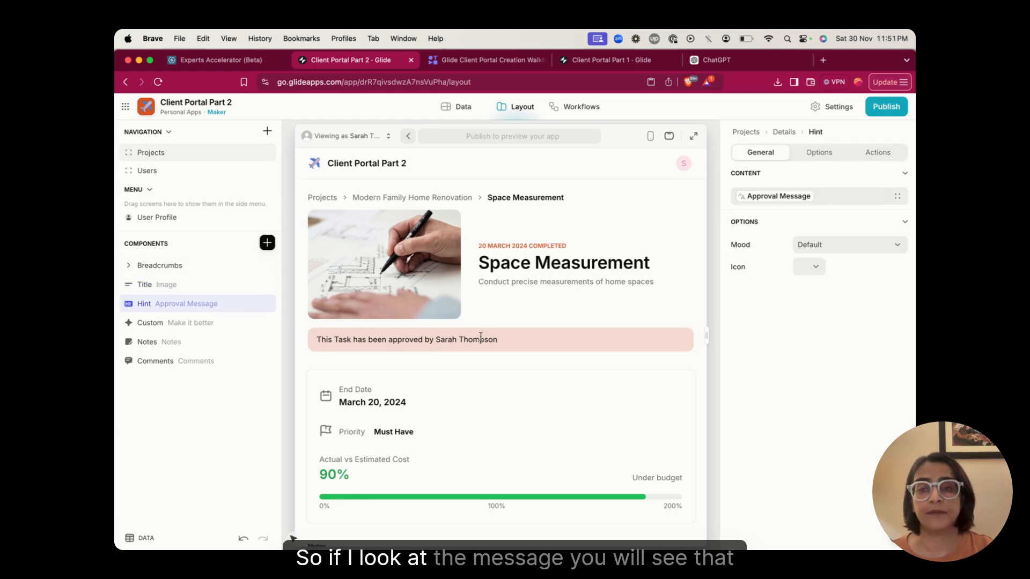
click(872, 155)
click(825, 156)
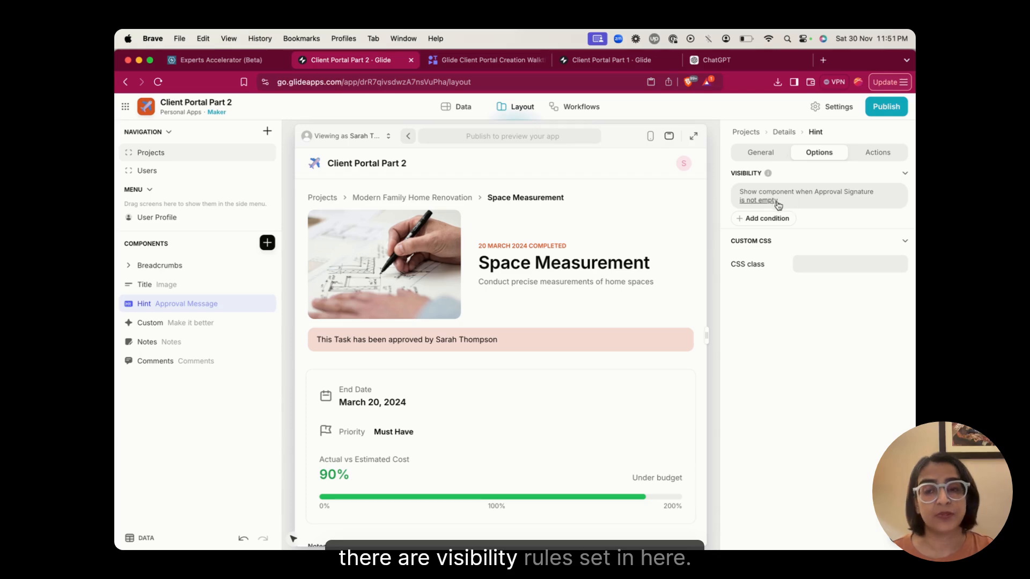
click(172, 323)
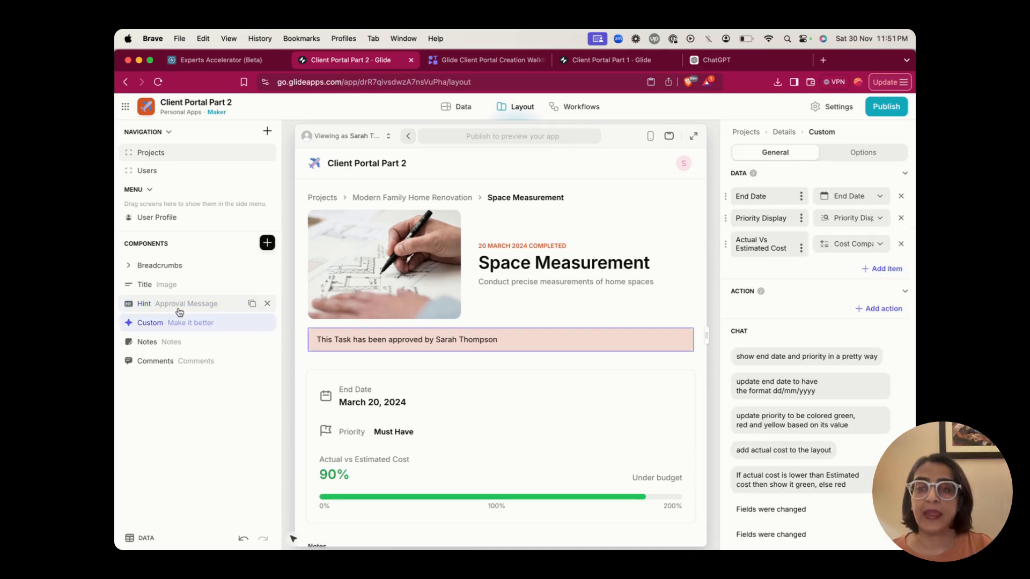
Step: Examine the Approval Signature, Approval Date and Approval Message columns in the Tasks table's data
click(179, 306)
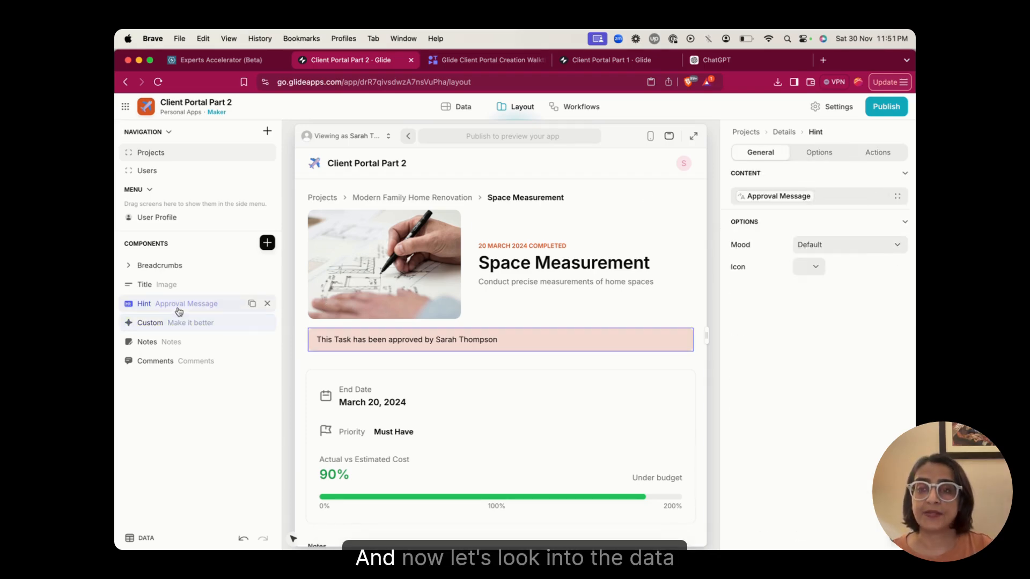
click(453, 107)
scroll(554, 247, right, 10)
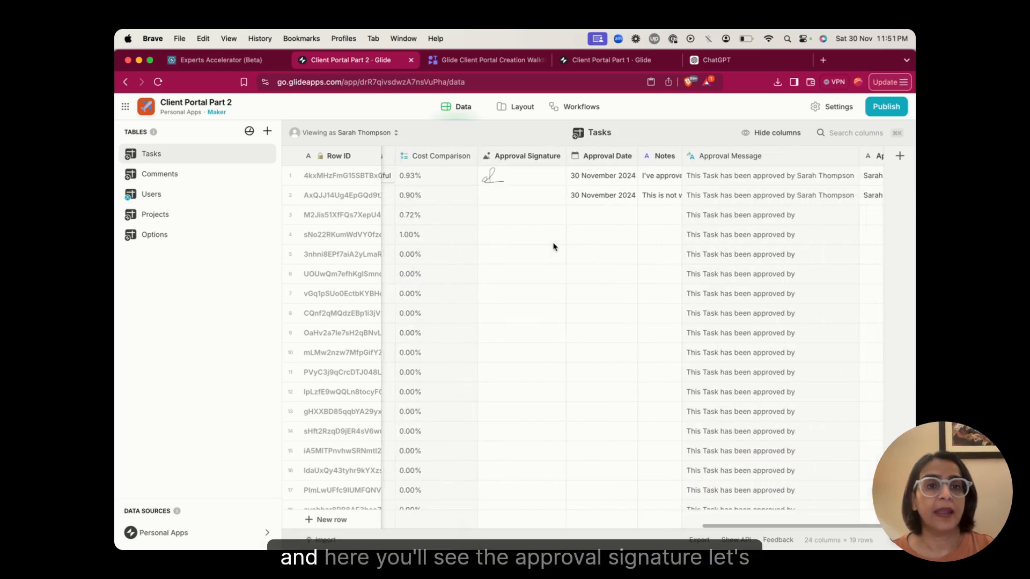
scroll(554, 246, right, 3)
click(471, 199)
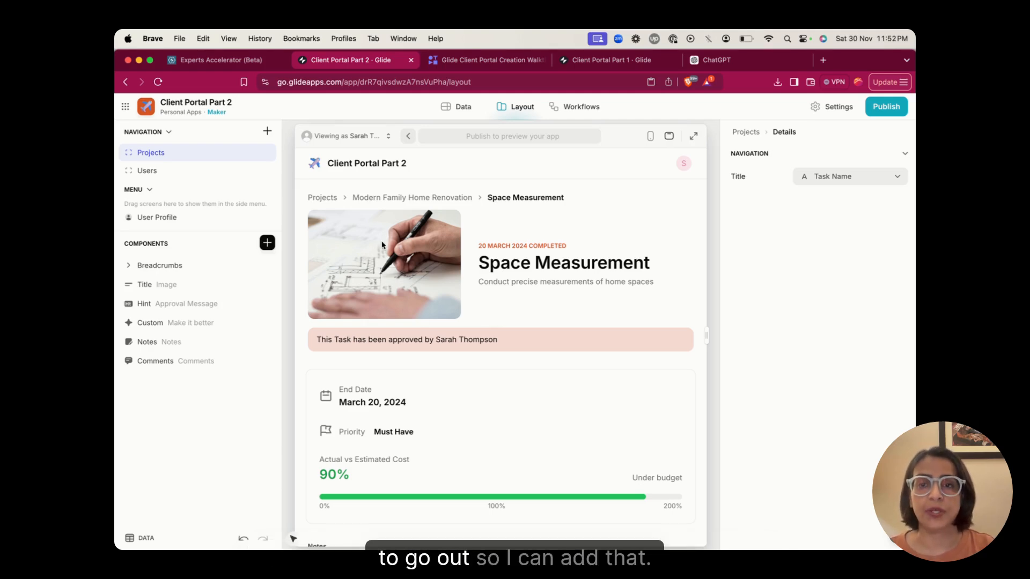
Step: Open the Concept Sketching task of the Modern Family Home Renovation project and bring up its Approve edit form
click(363, 199)
scroll(422, 418, down, 3)
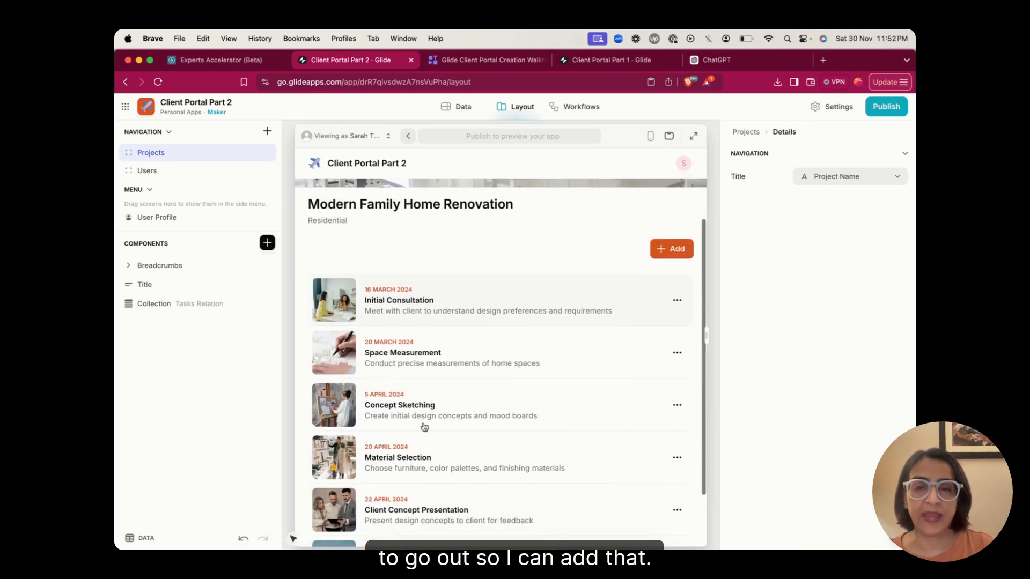
click(437, 405)
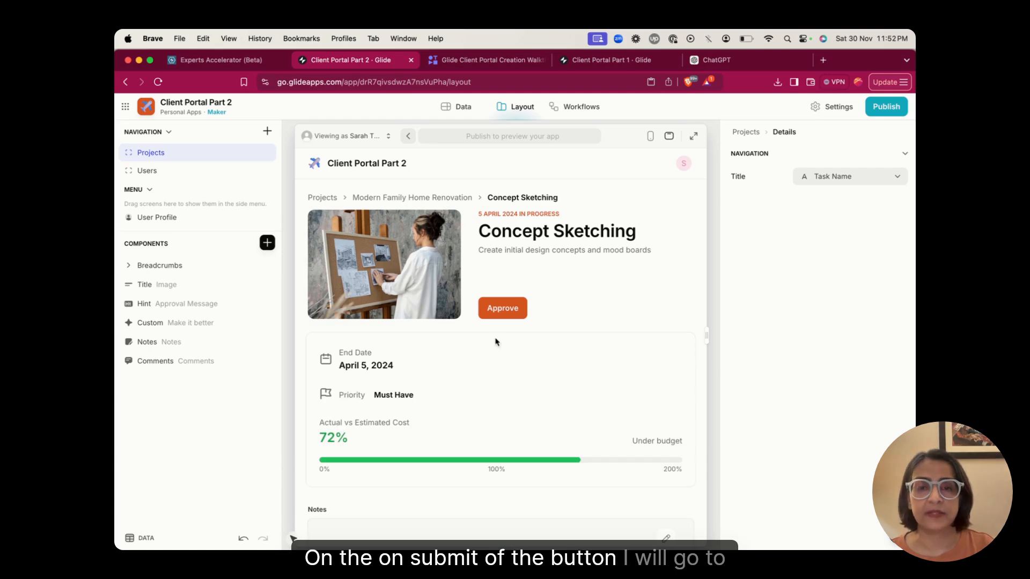
click(496, 308)
click(502, 307)
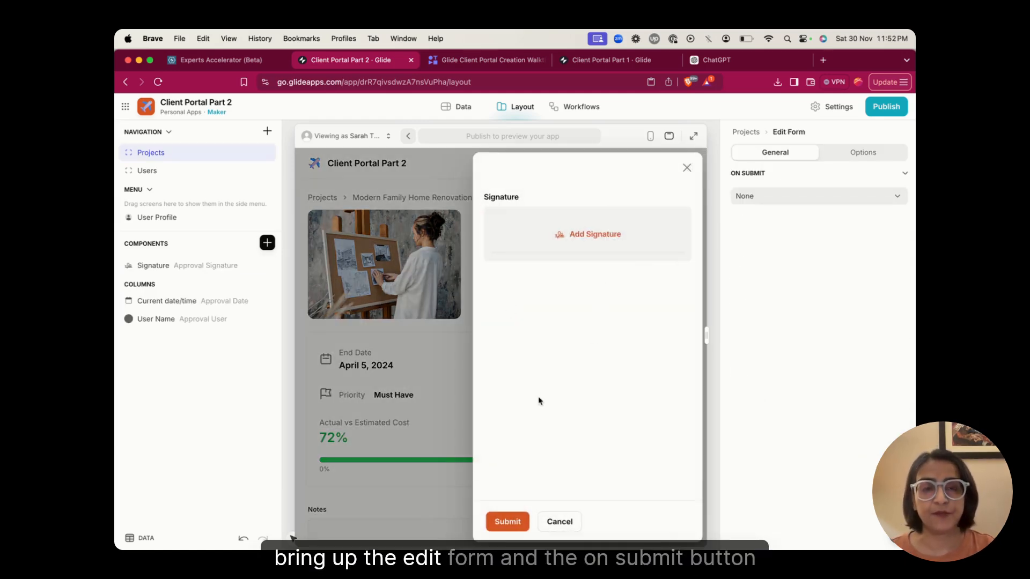
Step: Create a new Tasks workflow named Email On Approval as the edit form's on-submit action
click(765, 196)
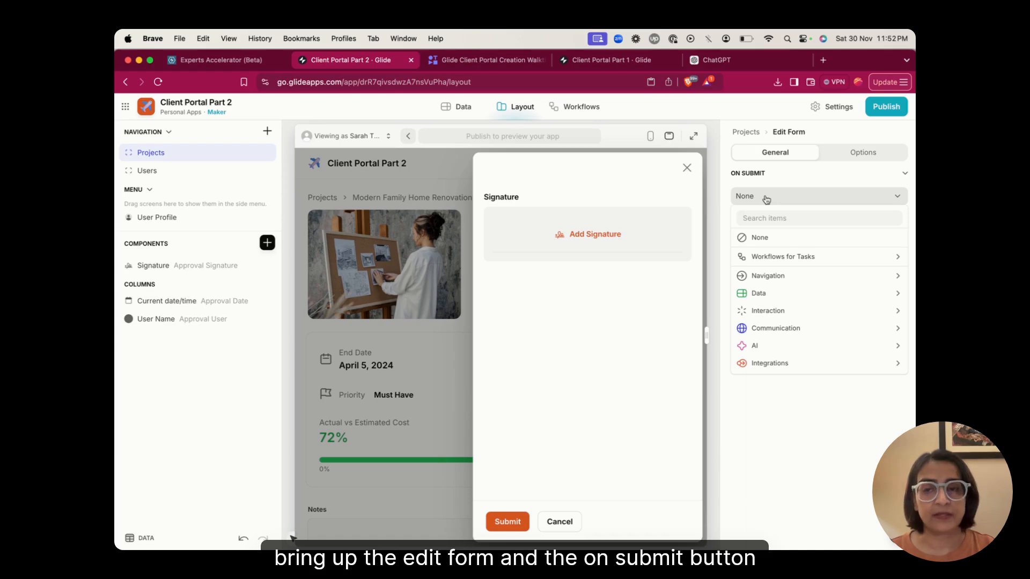
mouse_move(779, 255)
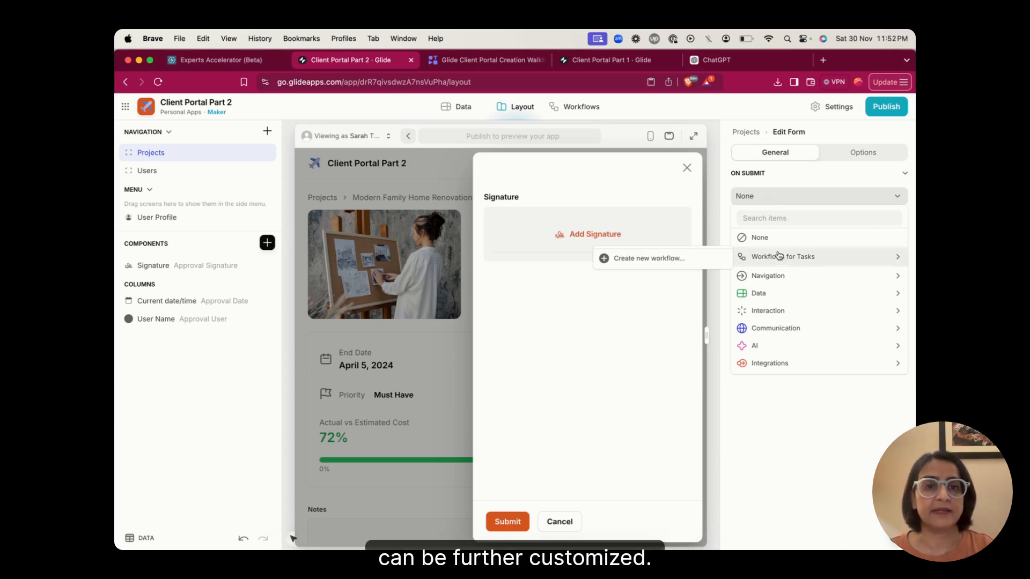
click(674, 260)
Step: Replace the workflow's Shuffle order action with Gmail's Send email, fill in recipient and subject, use Approval Message as body, and save
click(424, 242)
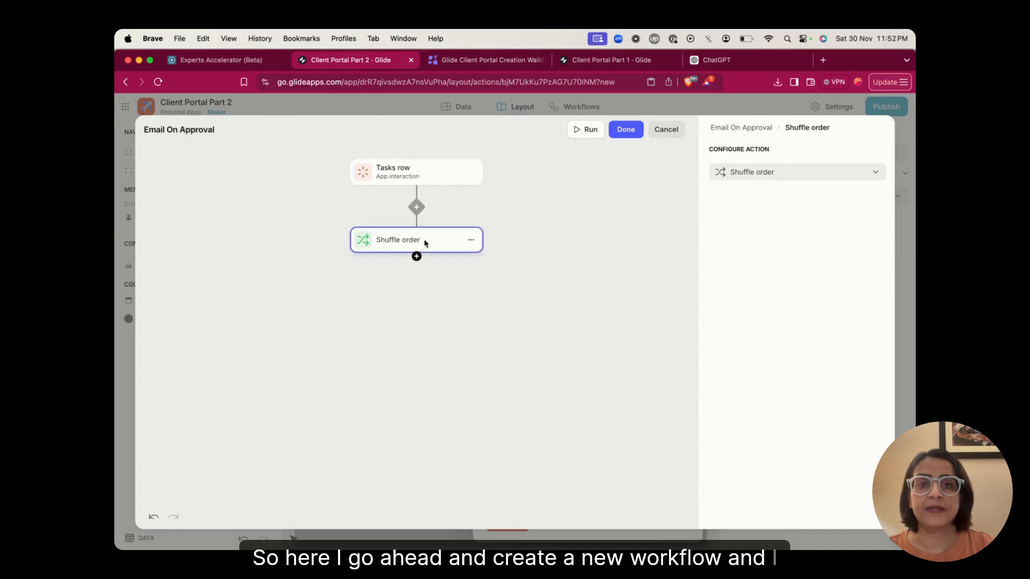
click(781, 172)
text(emai)
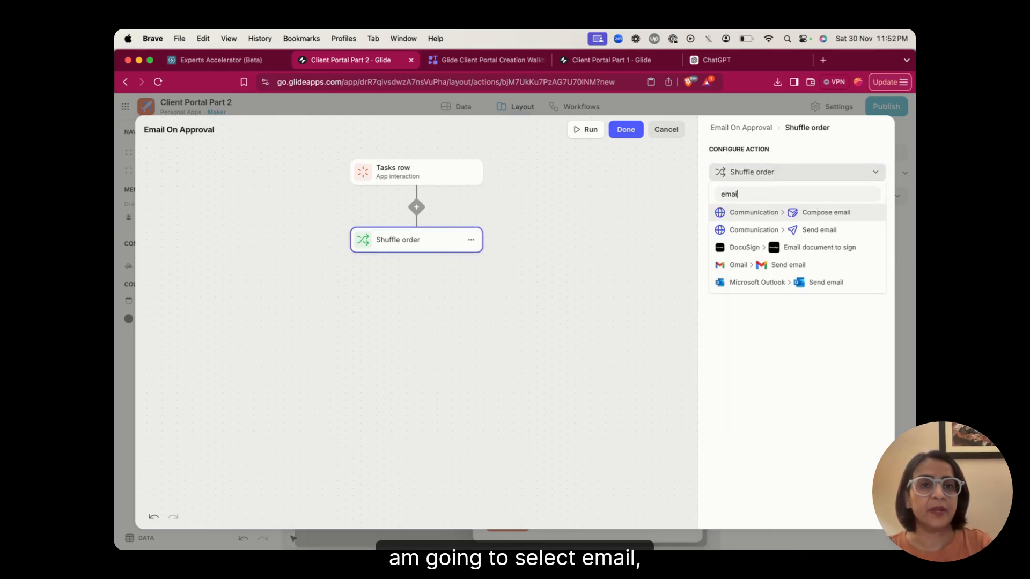
click(765, 264)
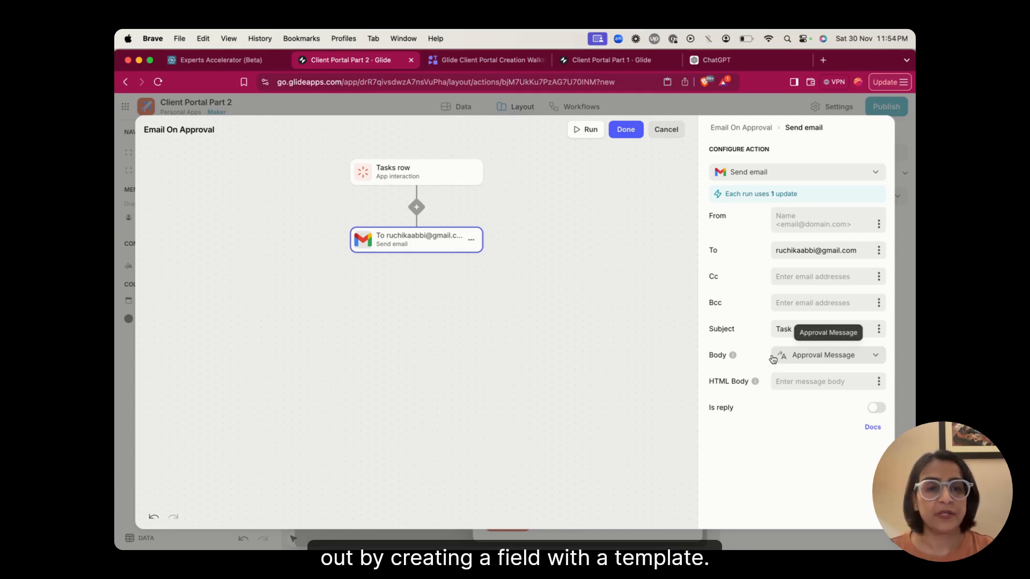
click(625, 129)
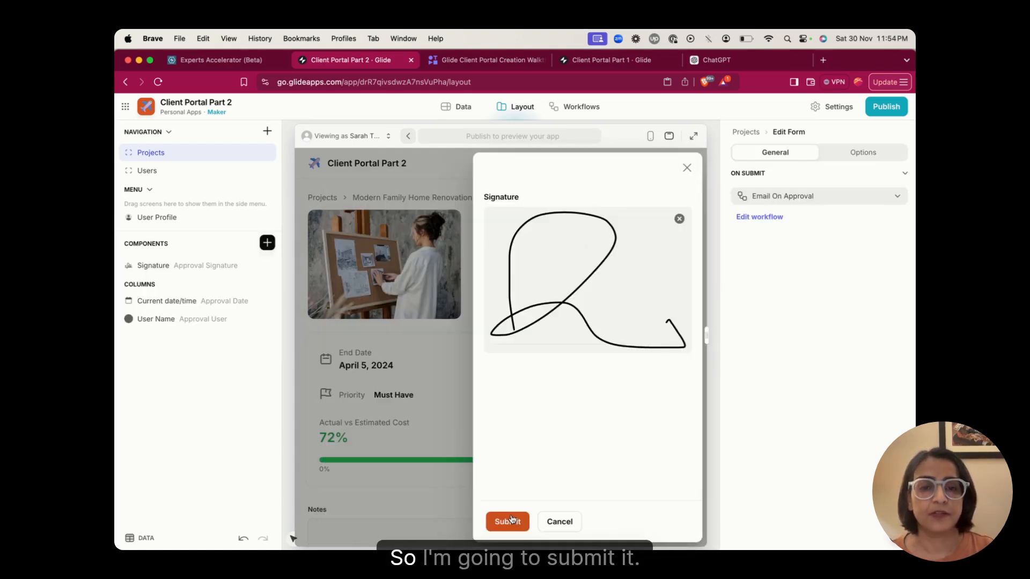
Step: Submit the signed approval for Concept Sketching and check the Email On Approval workflow's run history
click(509, 521)
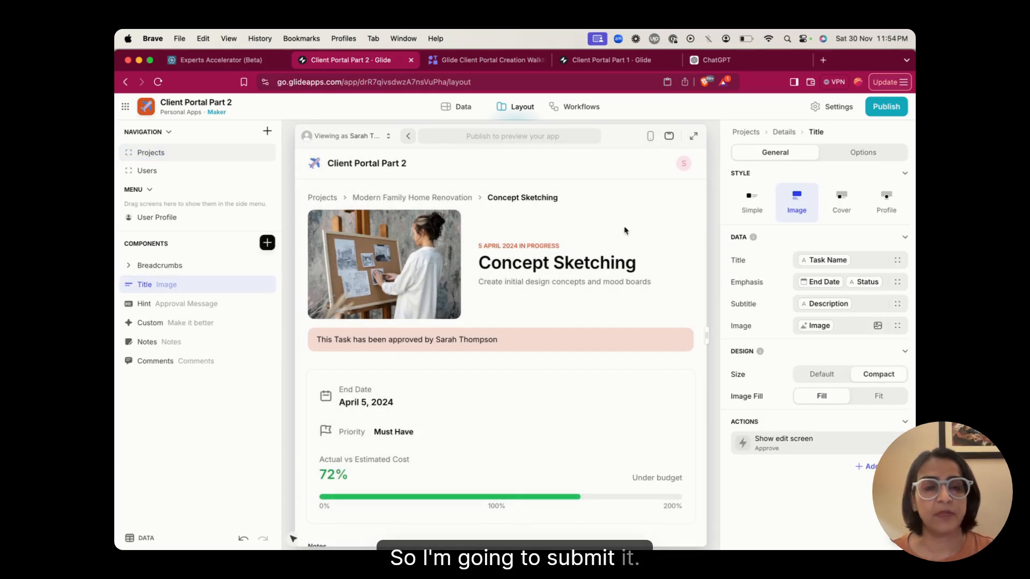
click(575, 107)
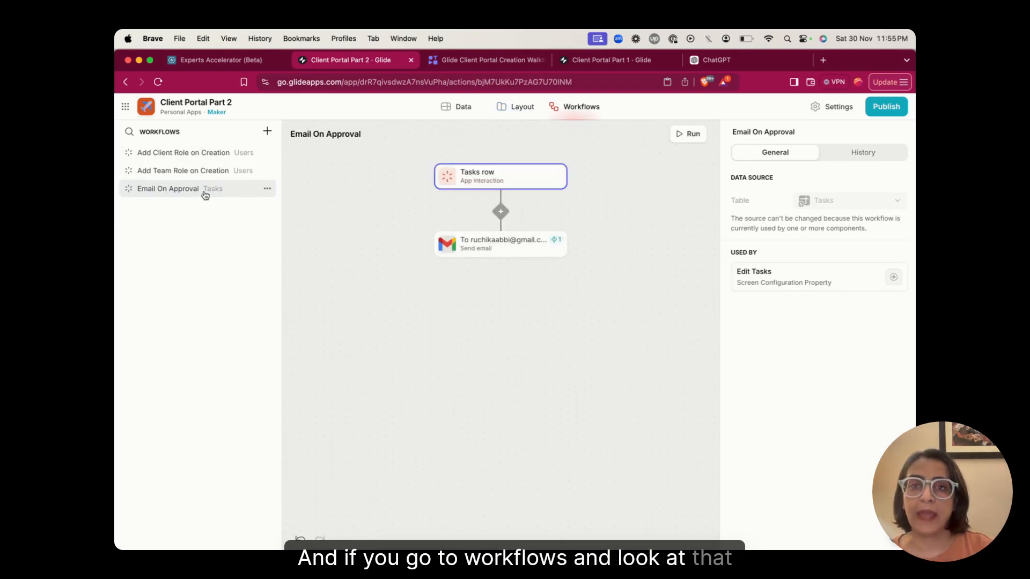
click(855, 156)
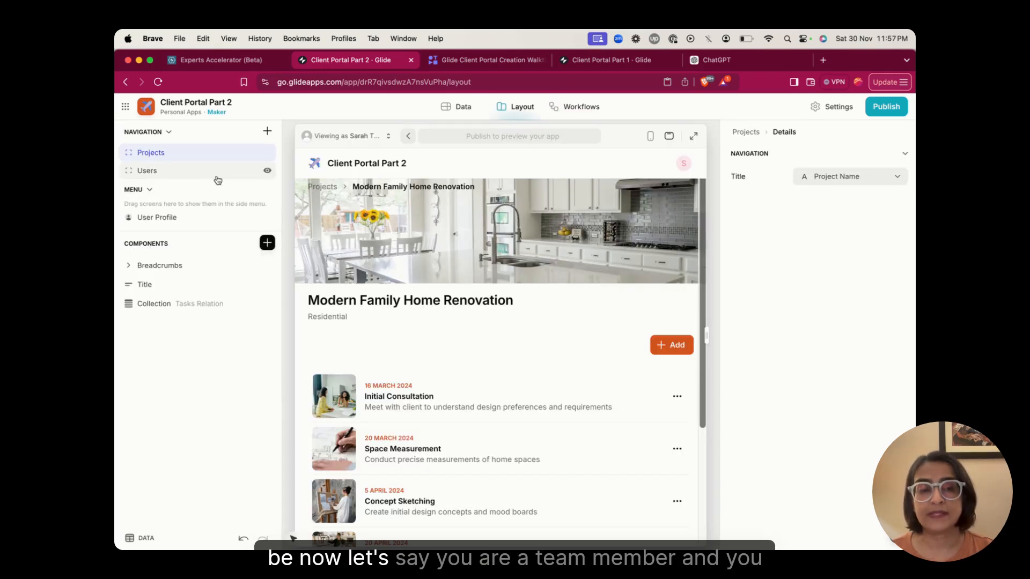
Step: Open the Users screen with its visibility settings and switch the preview to the Team user
click(216, 172)
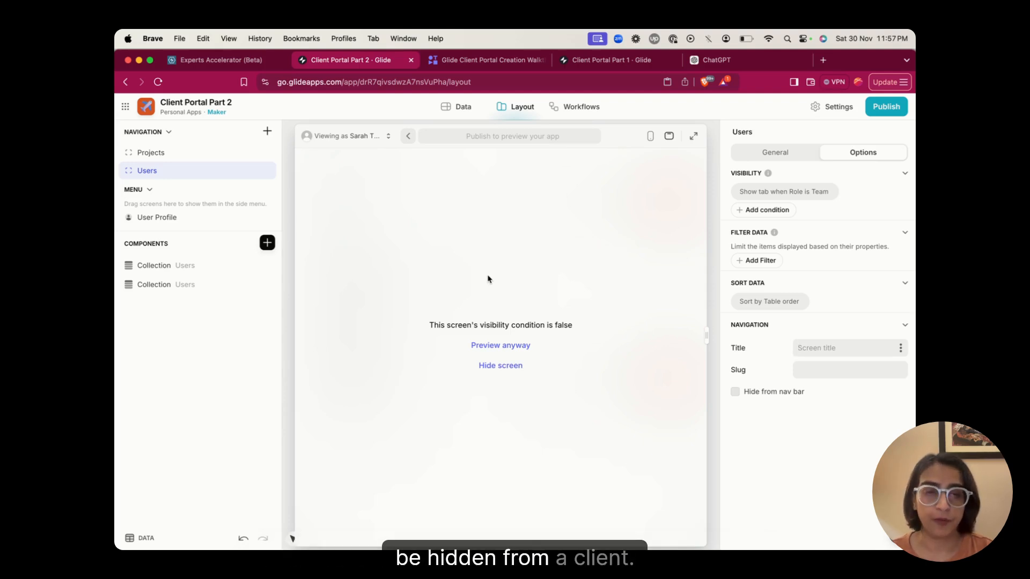
click(357, 136)
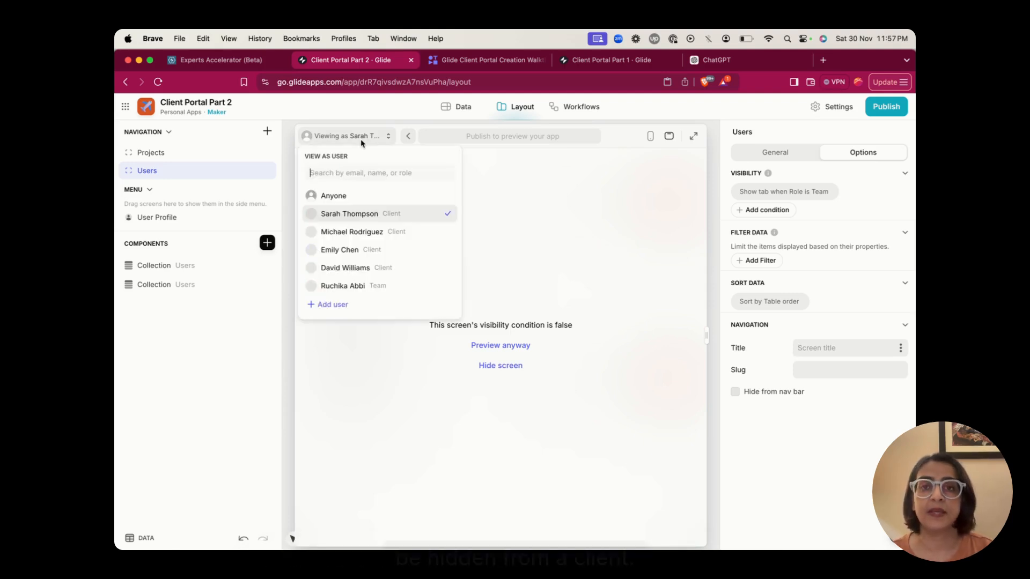
click(358, 290)
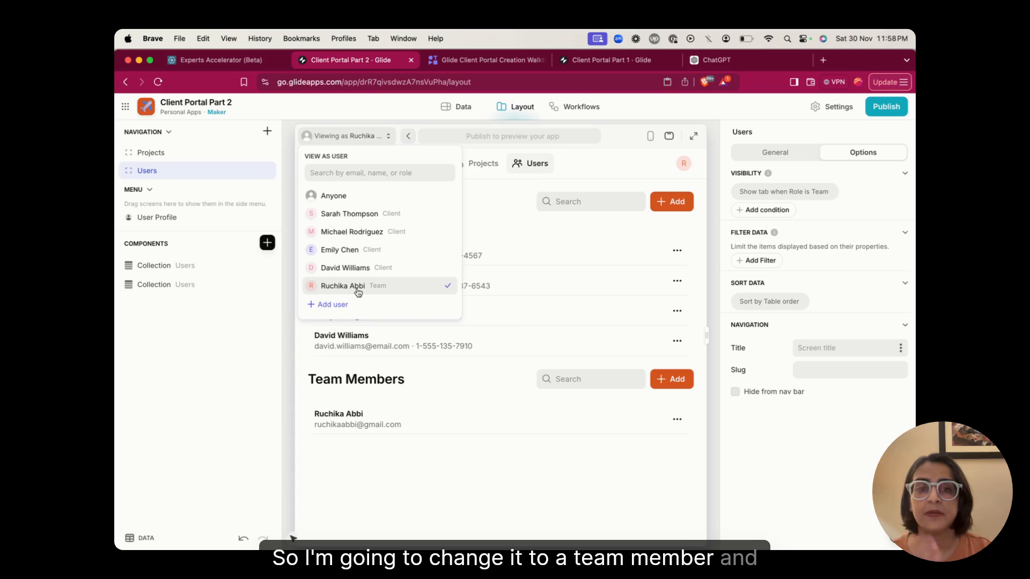
click(420, 483)
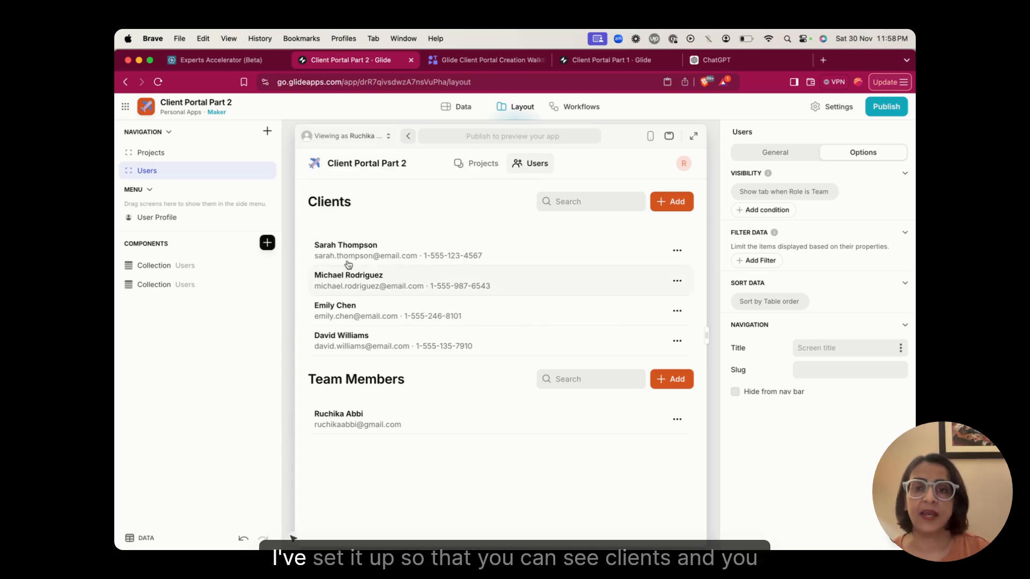
Step: Compare the general settings and role filters of the Clients and Team Members collections on the Users screen
click(208, 273)
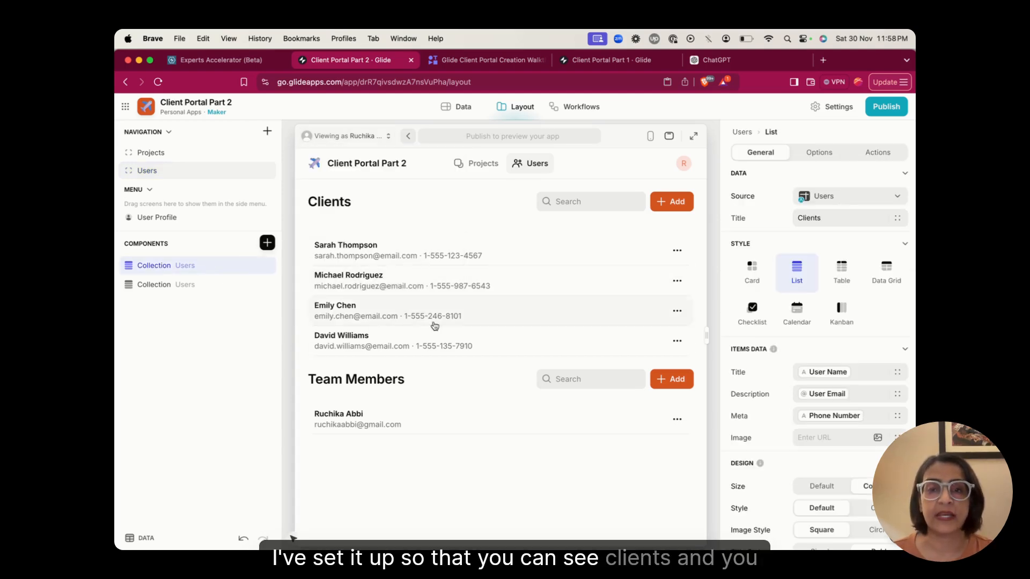
click(188, 293)
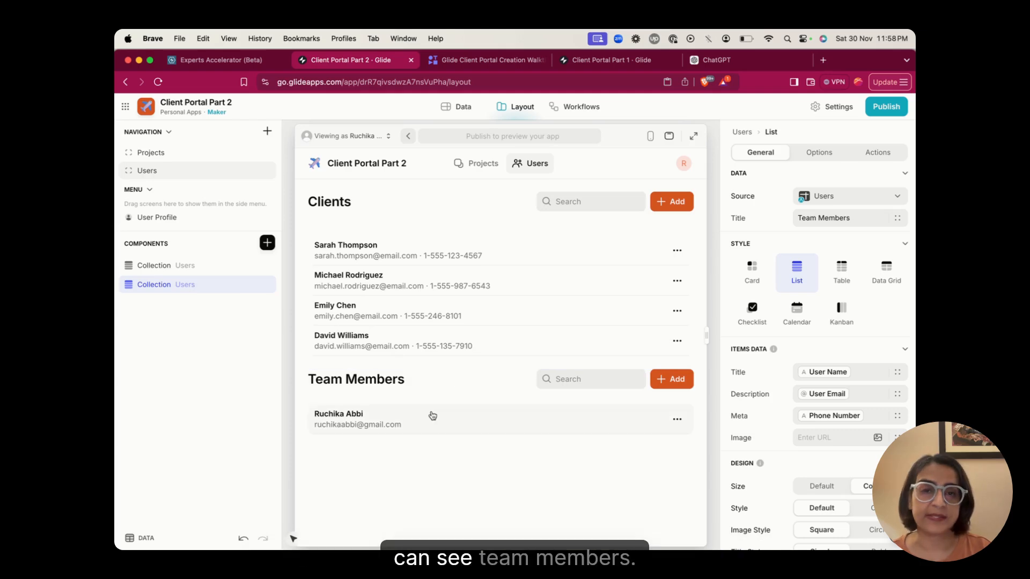
click(451, 273)
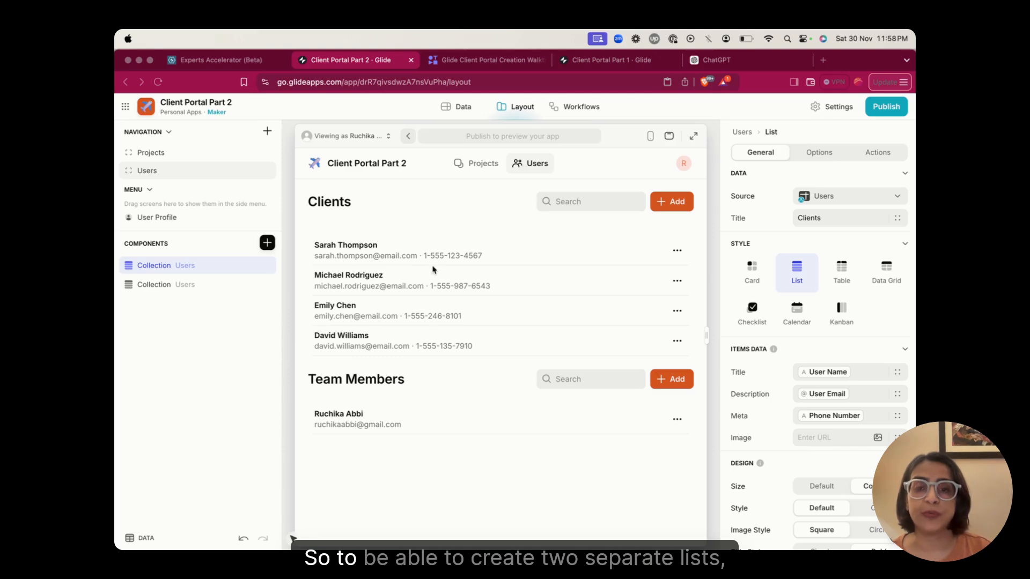
click(819, 156)
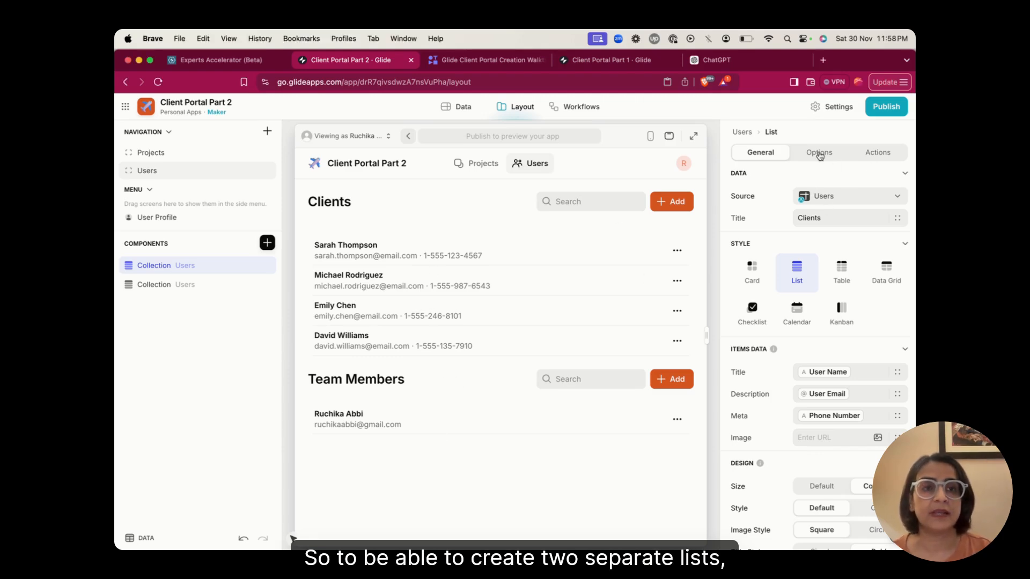
click(820, 154)
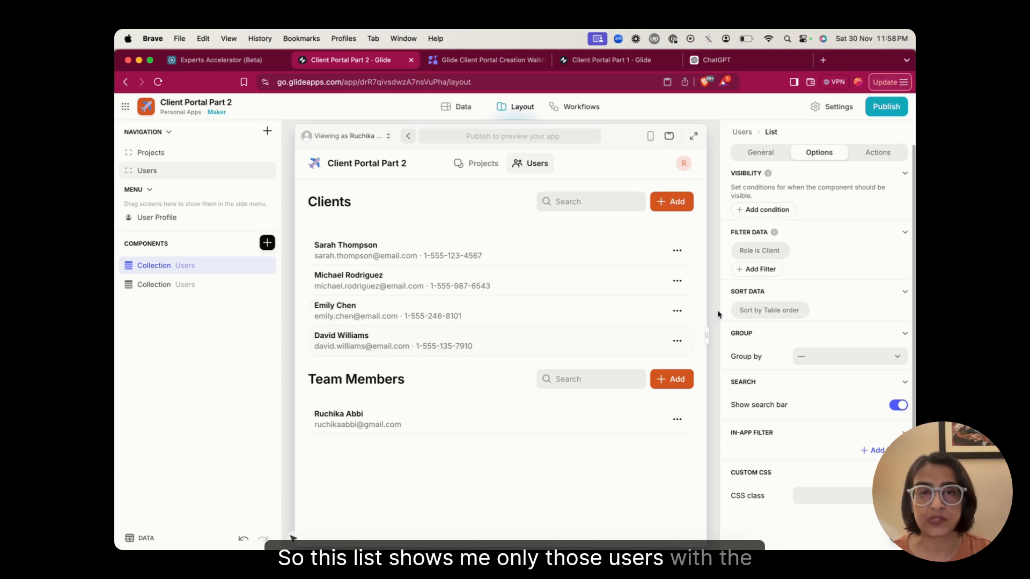
click(180, 284)
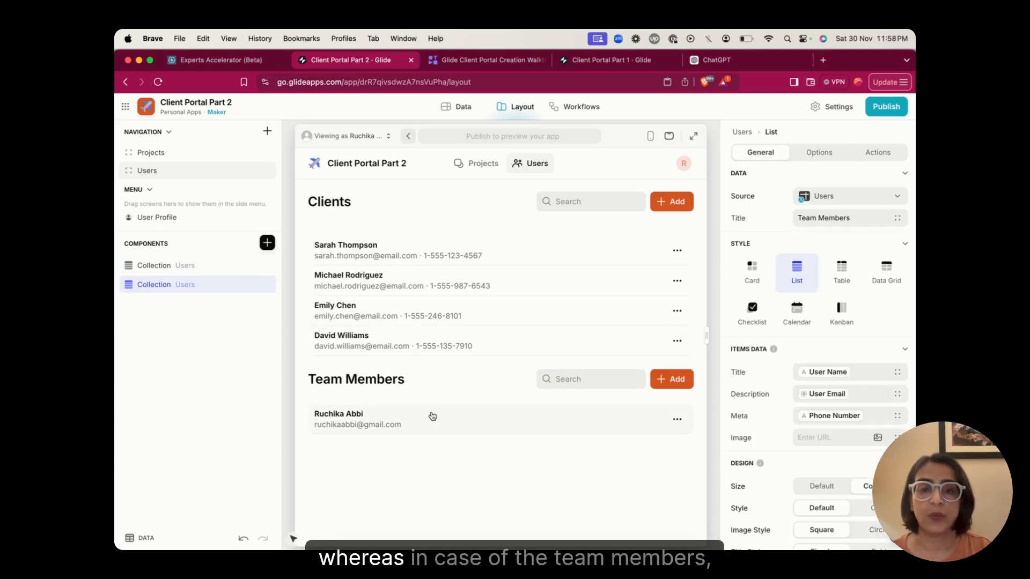
click(819, 152)
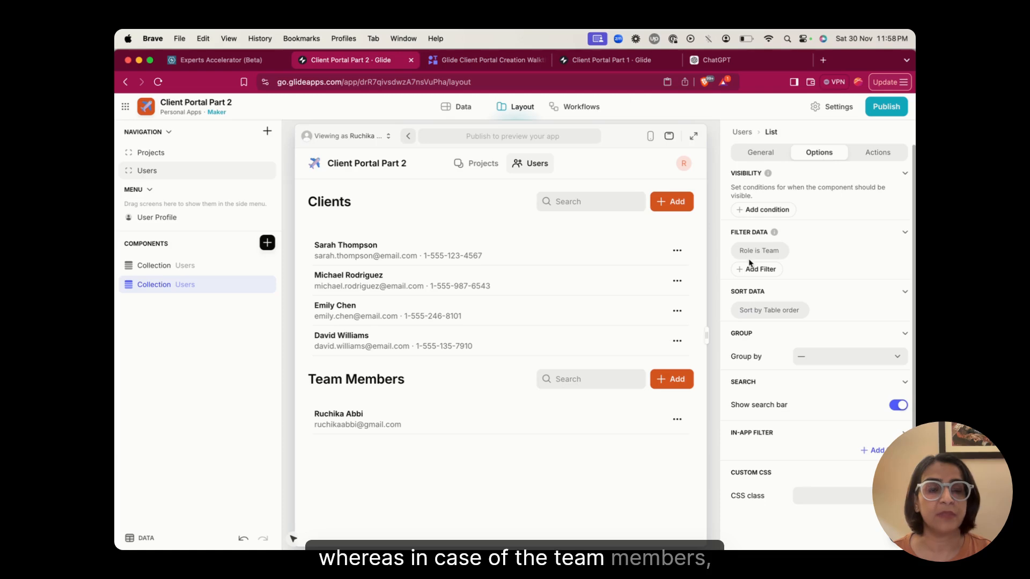
Step: Compare the add forms and their title settings for the Clients and Team Members lists
click(514, 228)
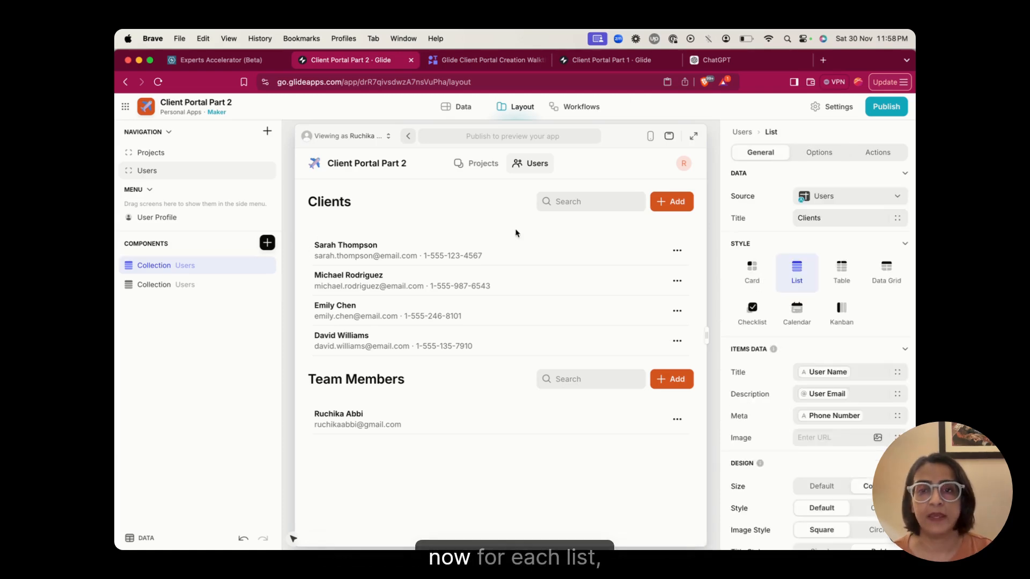
click(677, 202)
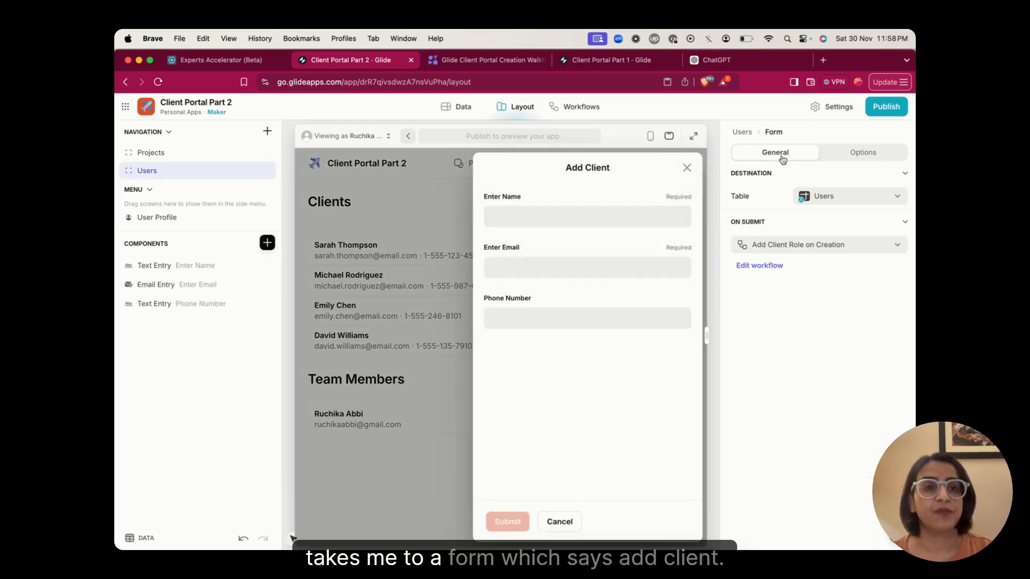
click(834, 154)
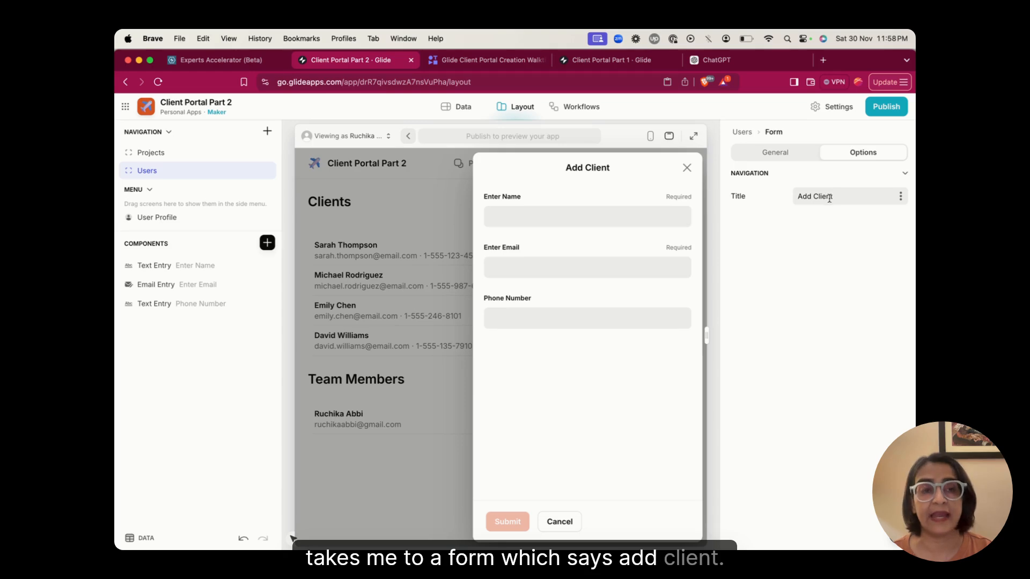
click(741, 132)
click(674, 374)
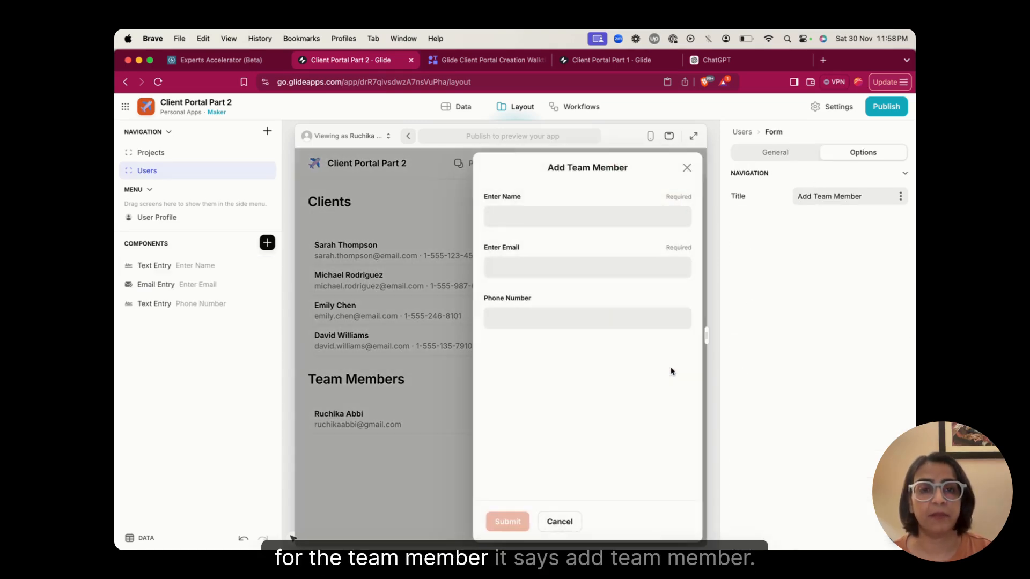
click(685, 168)
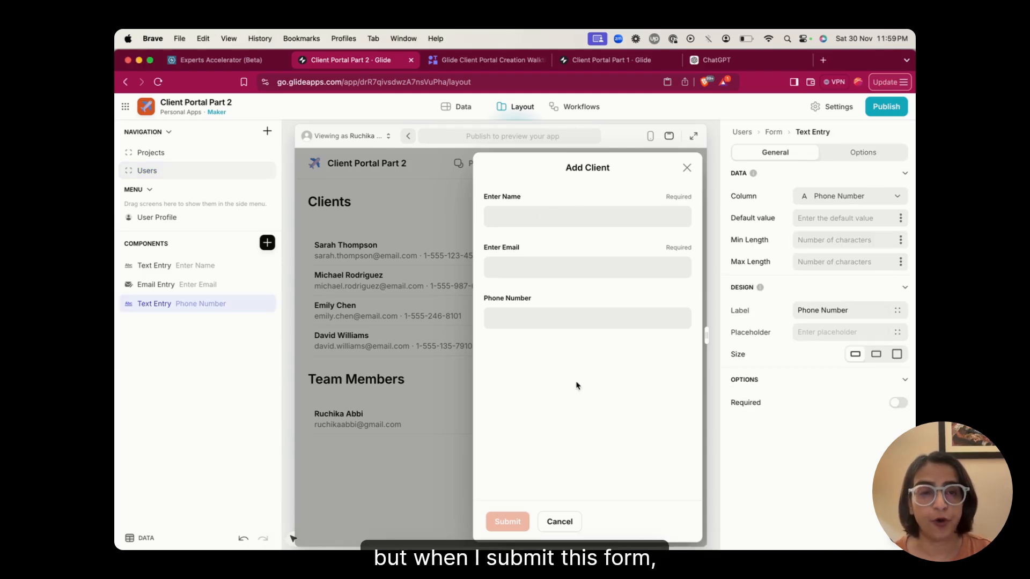
Step: Review the Add Client form's on-submit setting and open its Add Client Role on Creation workflow
click(773, 133)
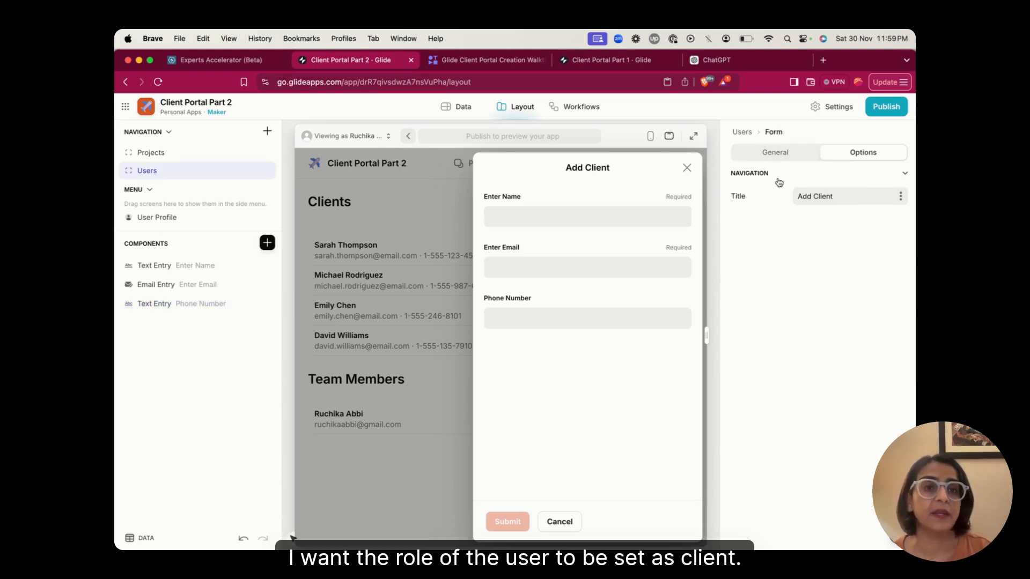
click(782, 154)
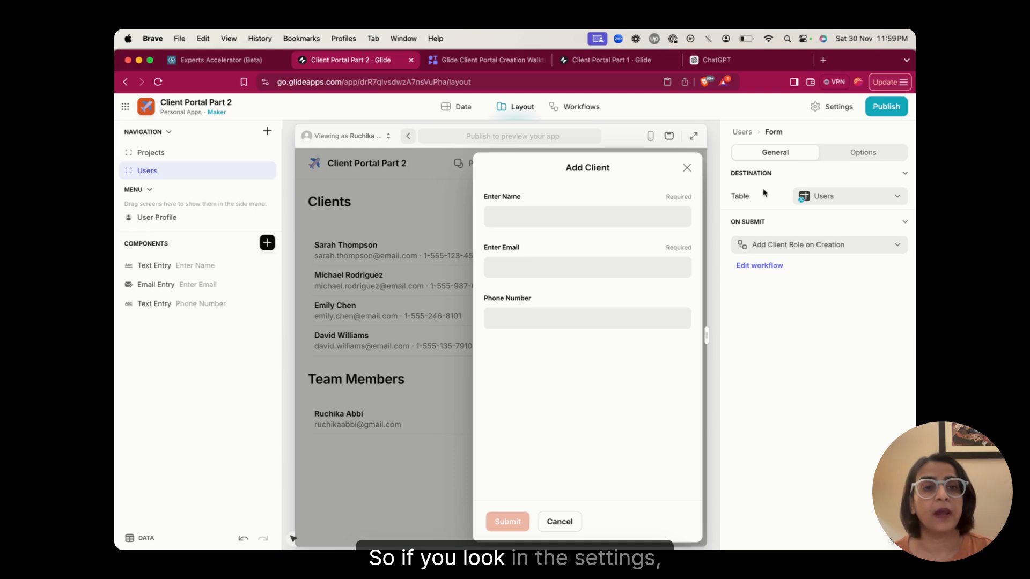
click(769, 245)
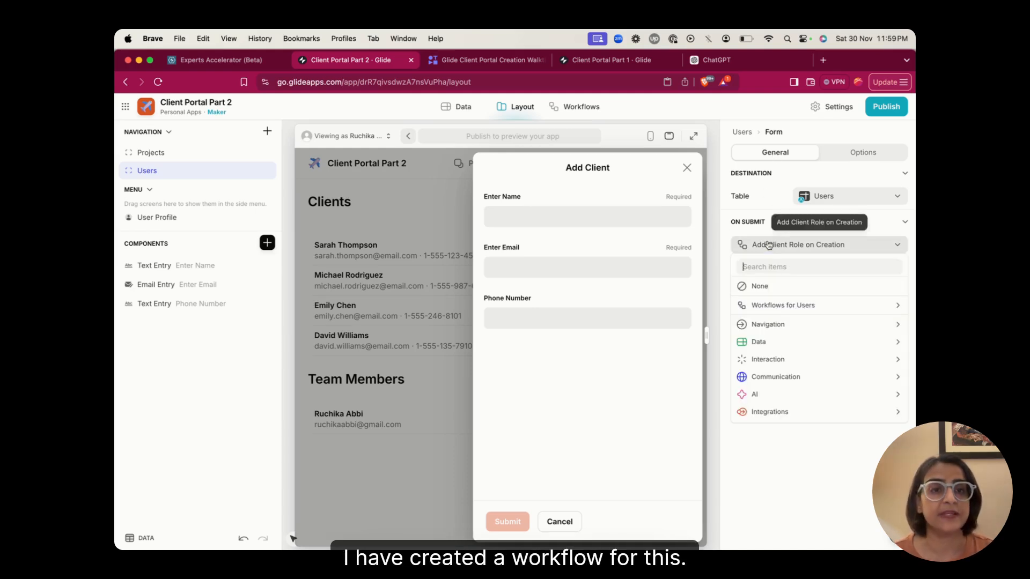
click(768, 244)
click(758, 265)
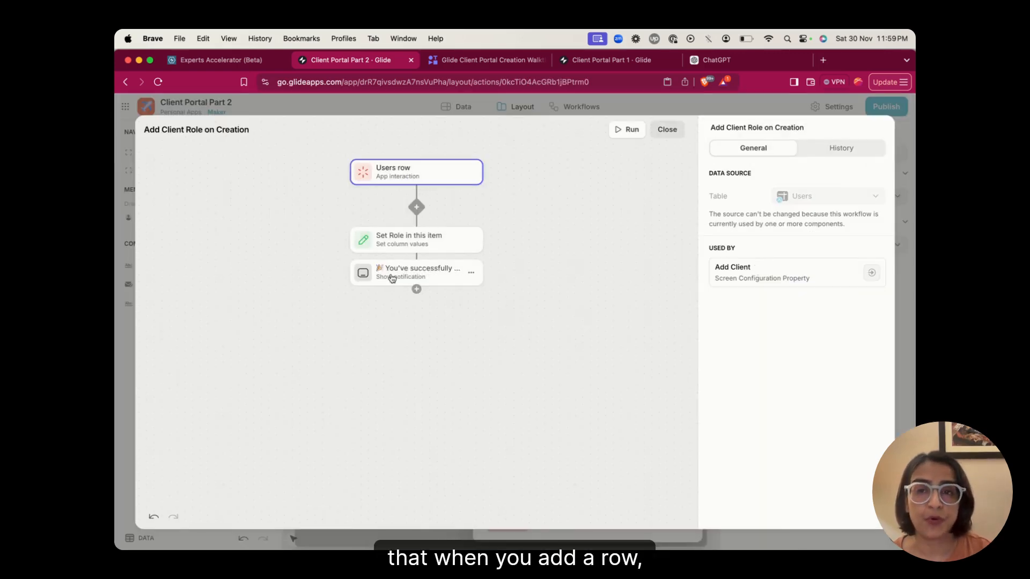
Step: Examine the role-setting and success notification actions of the Add Client Role on Creation workflow, and close it along with the Add Client form
click(394, 239)
scroll(772, 367, down, 2)
scroll(772, 368, down, 1)
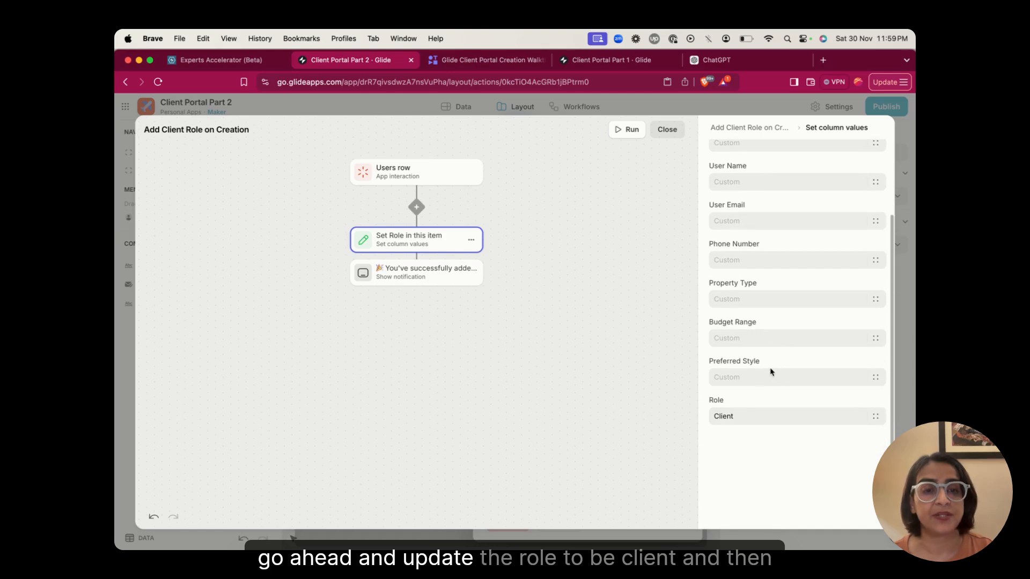
click(444, 281)
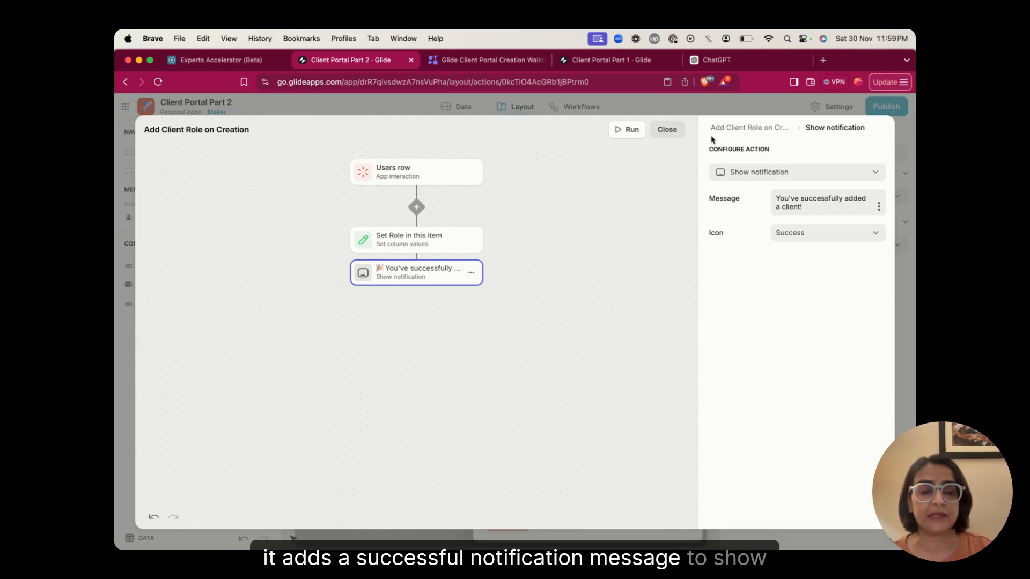
click(677, 132)
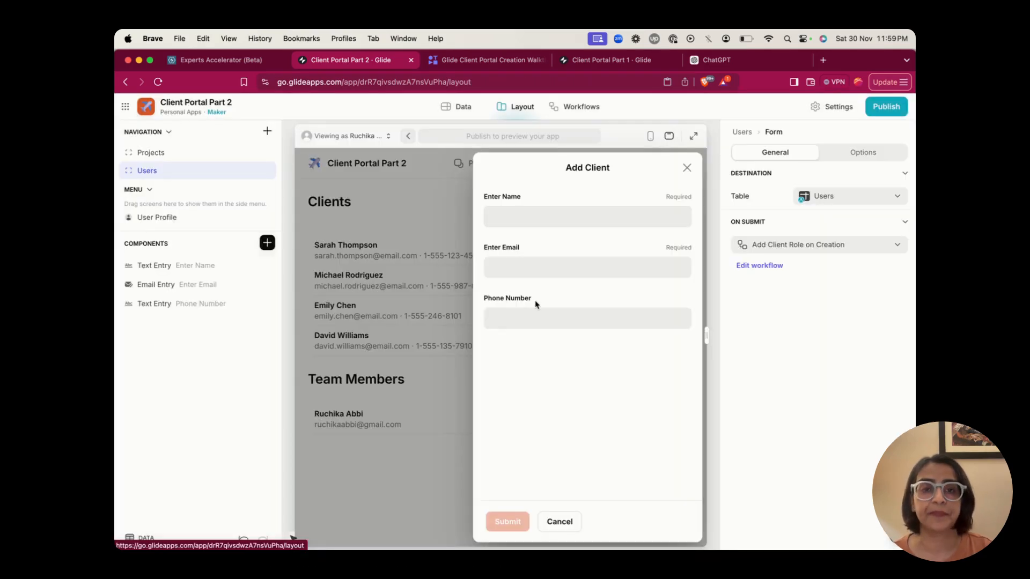
click(683, 167)
Step: Open the Add Team Member form's Add Team Role on Creation workflow and examine the Role value in its column-setting action
click(671, 379)
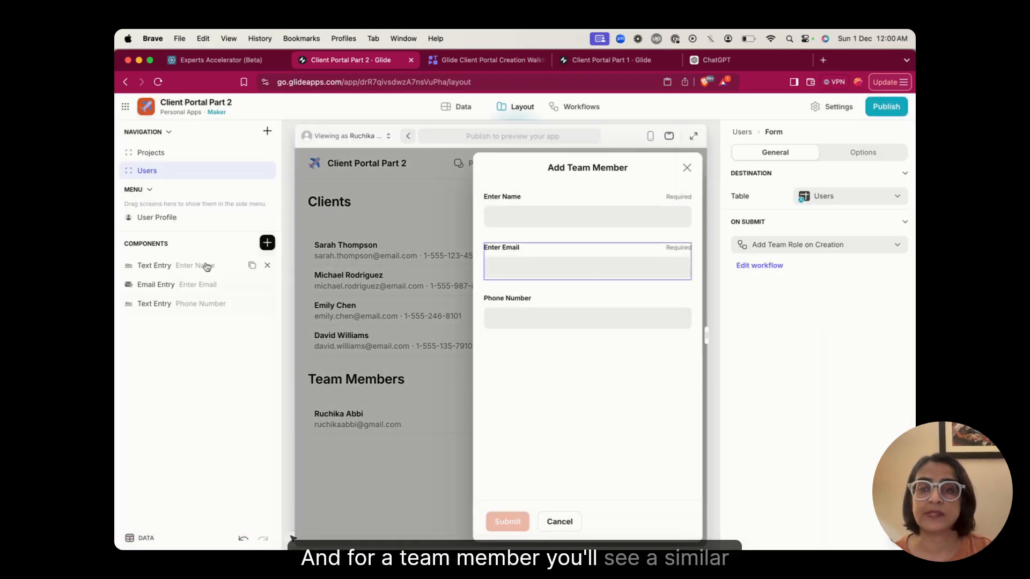
click(759, 266)
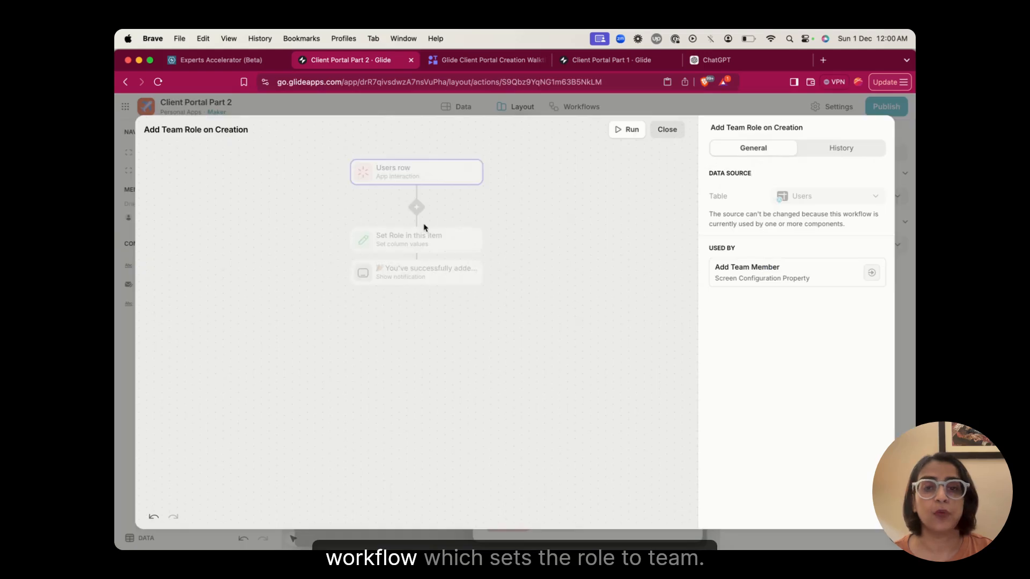
click(413, 245)
scroll(801, 397, down, 3)
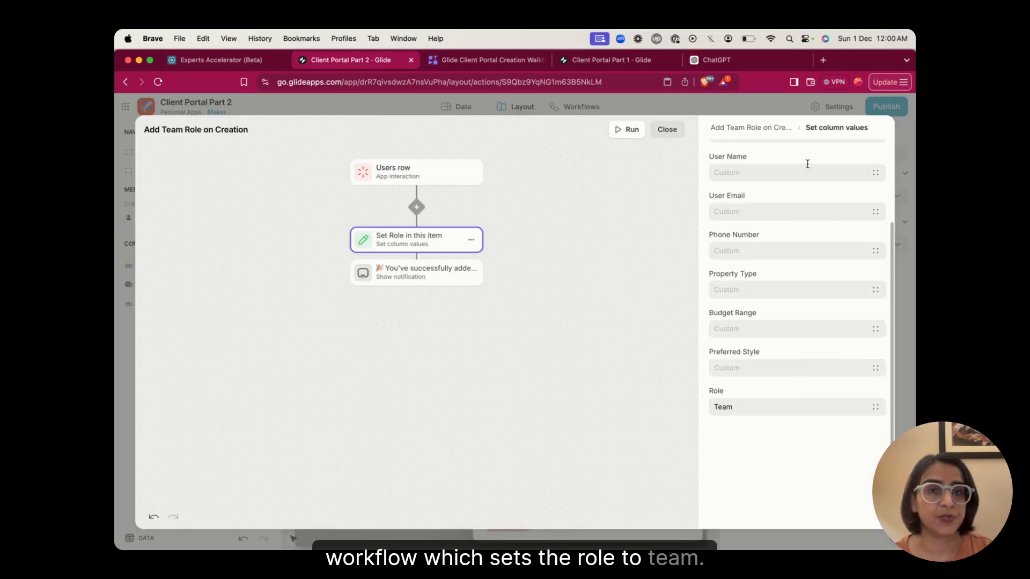